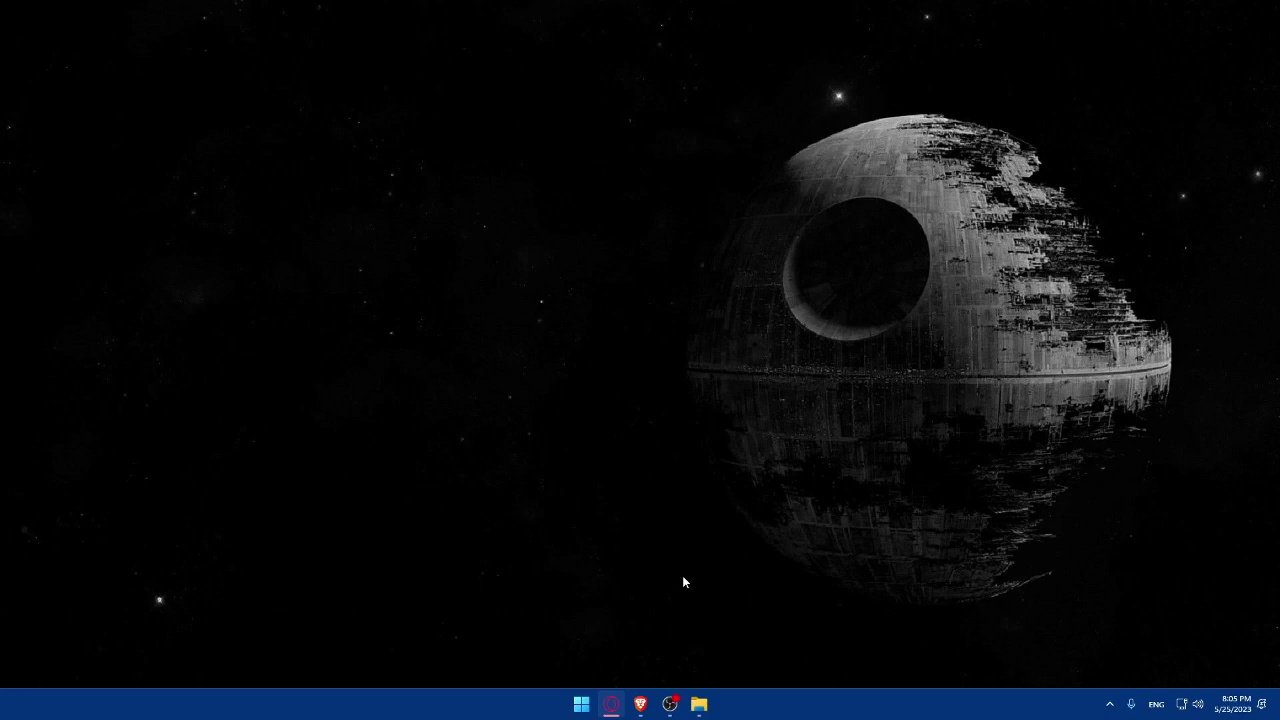
Launch Brave and go to spotify.com to load the Spotify Web Player home page.
click(640, 704)
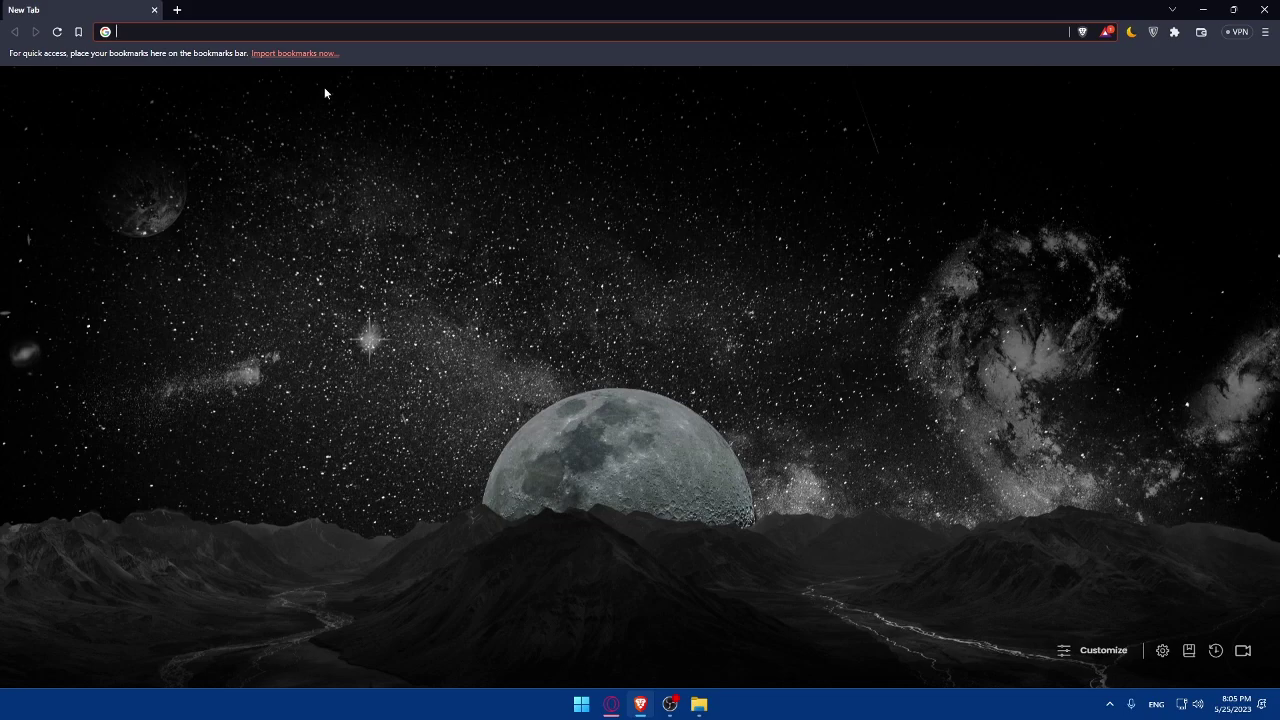
click(280, 33)
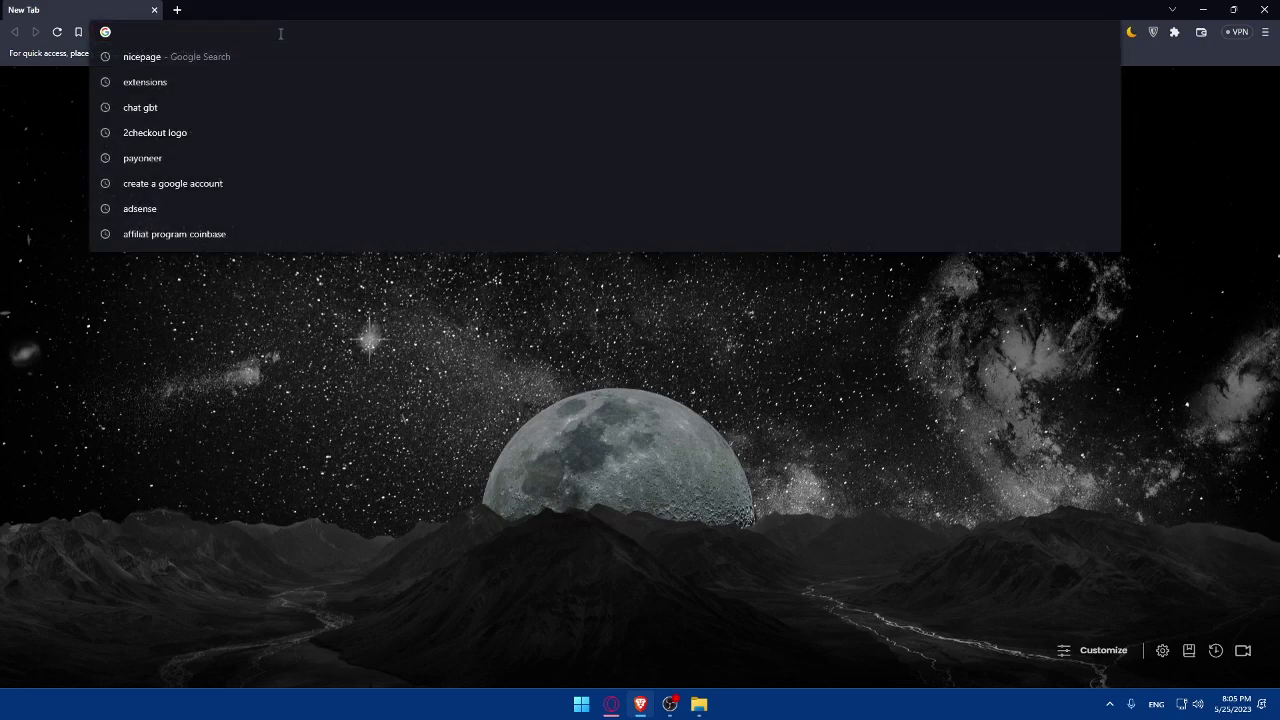
text(spof)
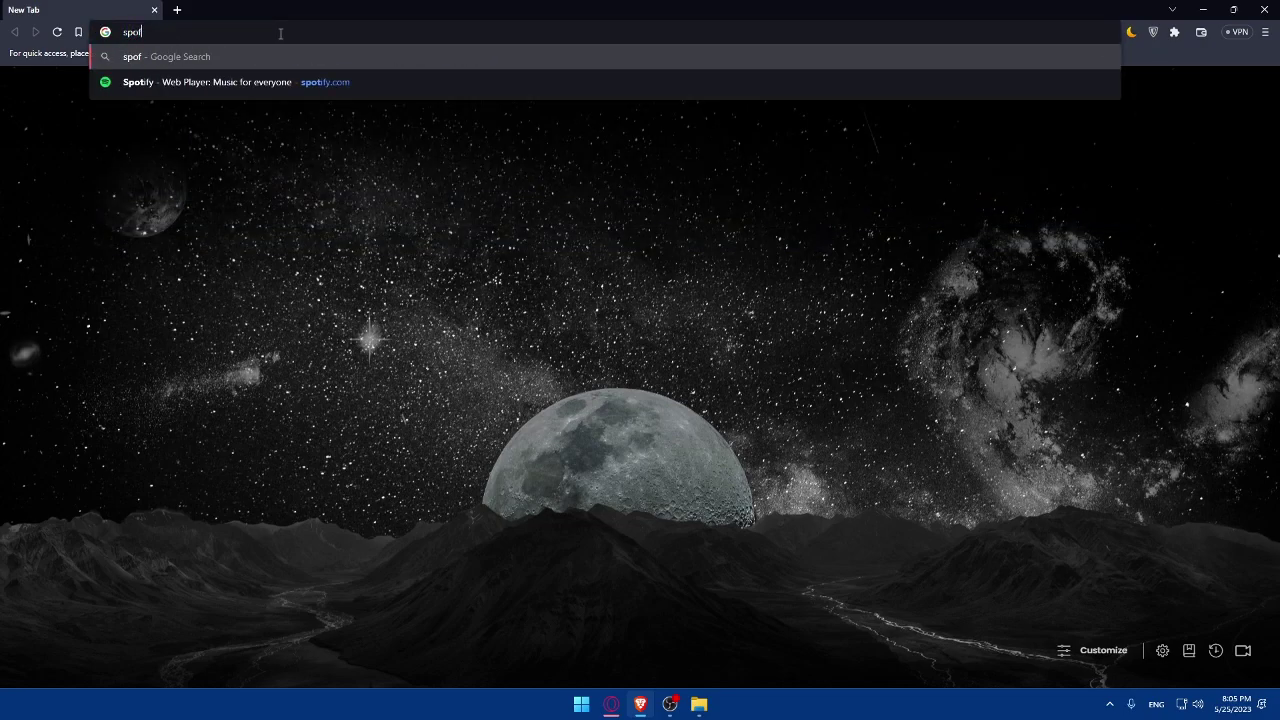
key(BackSpace)
text(tify.c)
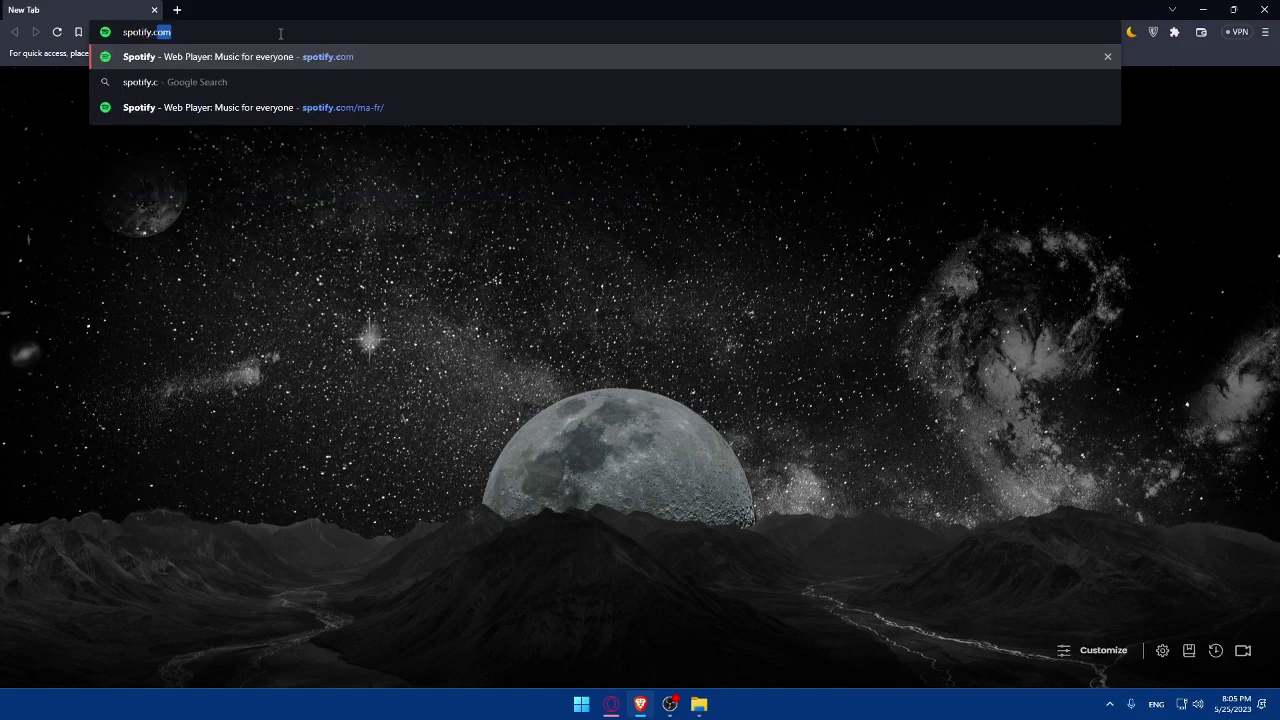
key(Return)
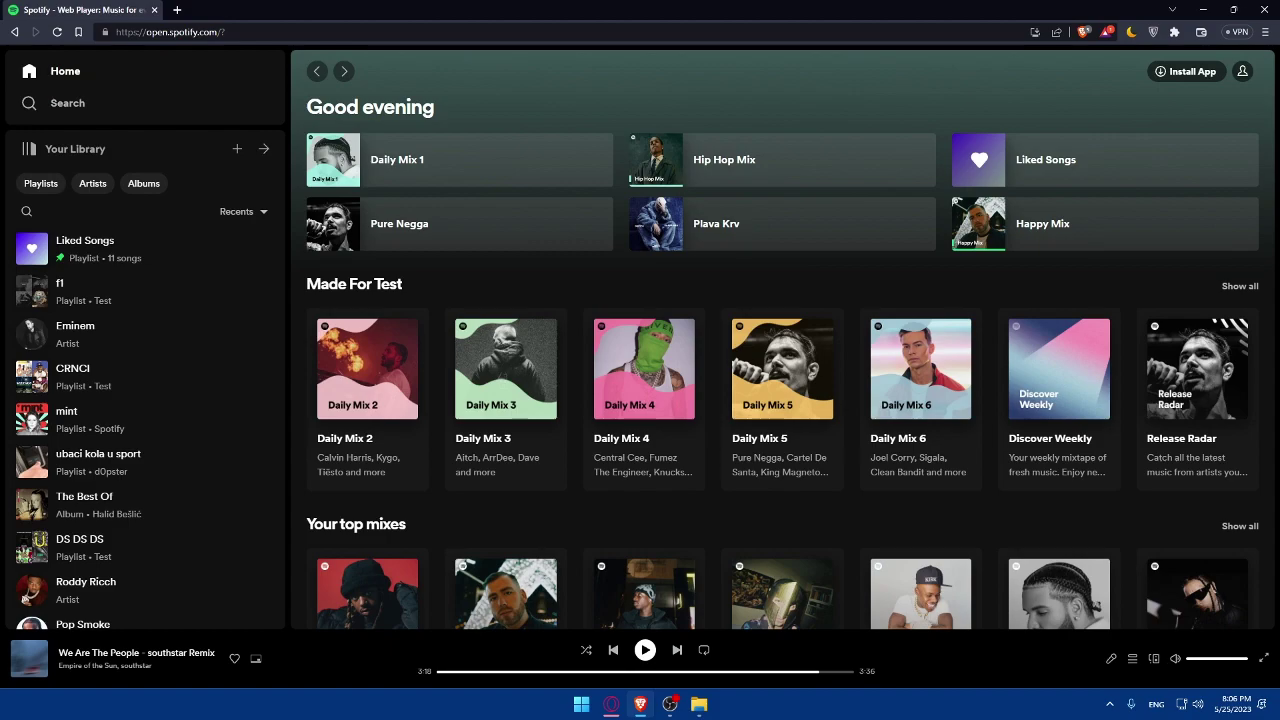
key(ctrl+Tab)
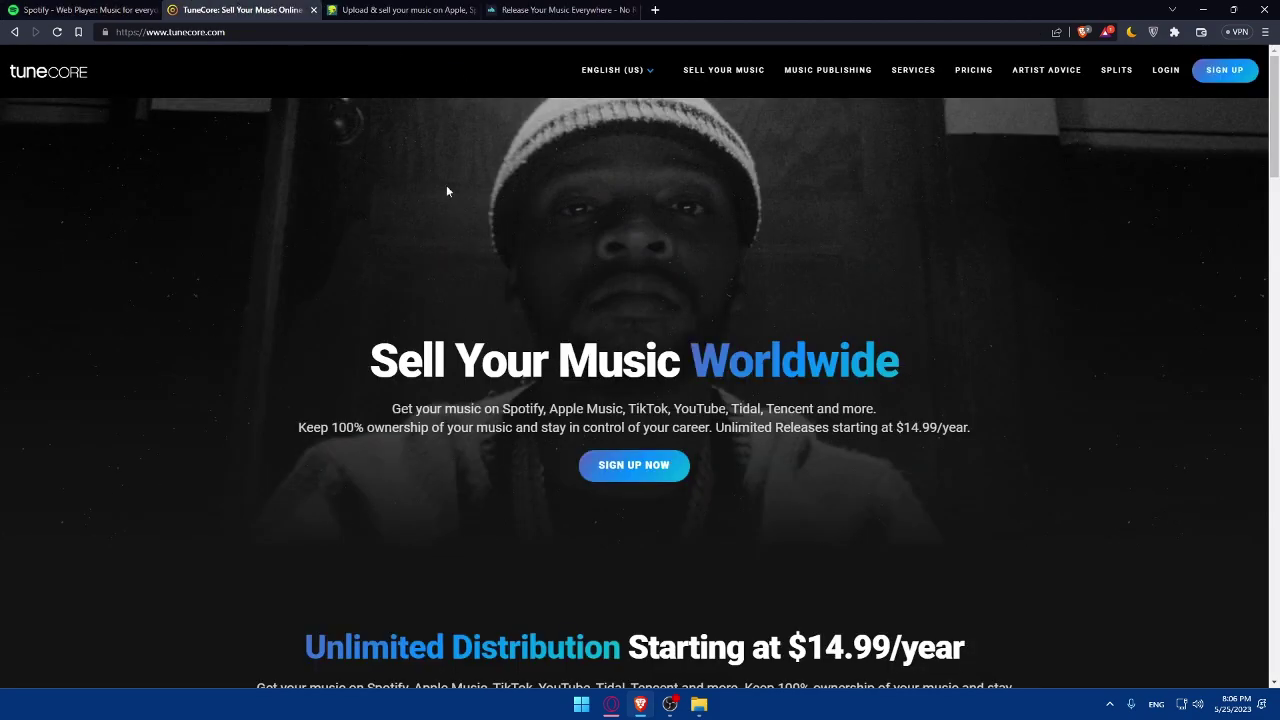
key(ctrl+Tab)
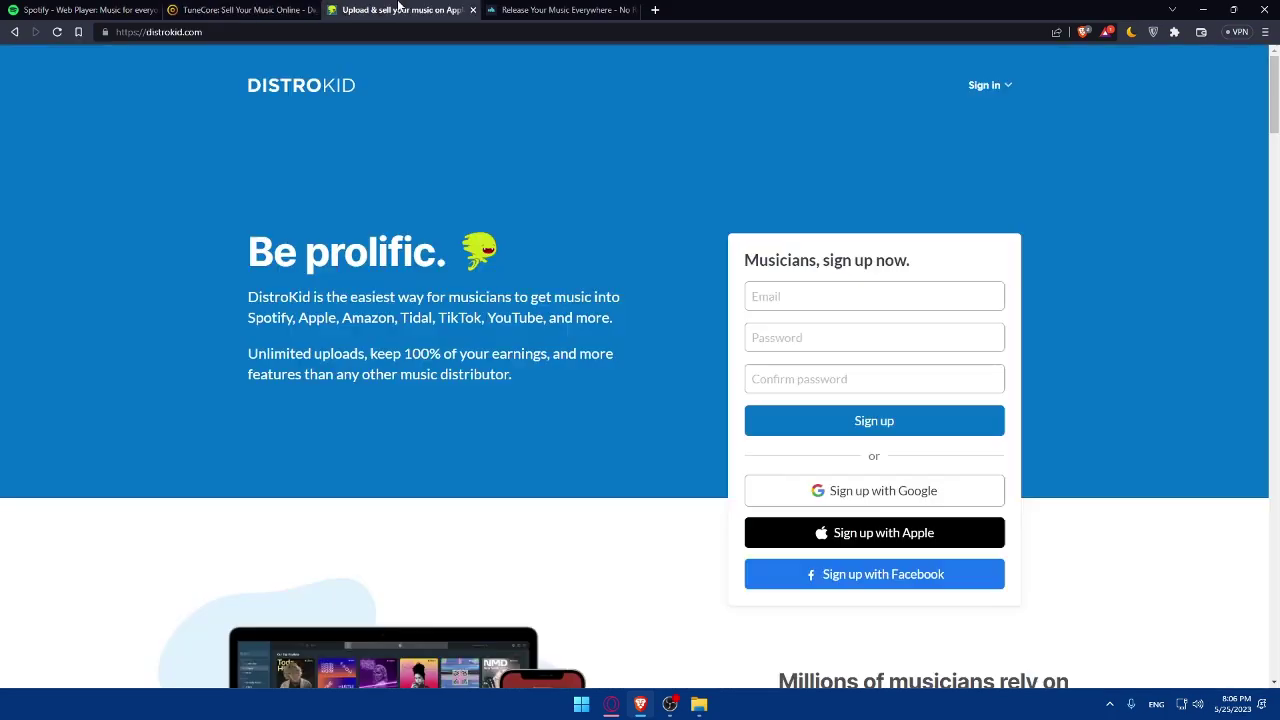
key(ctrl+Tab)
click(240, 9)
click(400, 9)
click(560, 9)
click(240, 9)
click(400, 9)
click(560, 9)
click(250, 9)
click(410, 9)
click(288, 9)
click(586, 10)
click(414, 9)
click(280, 10)
click(425, 10)
click(580, 10)
click(630, 10)
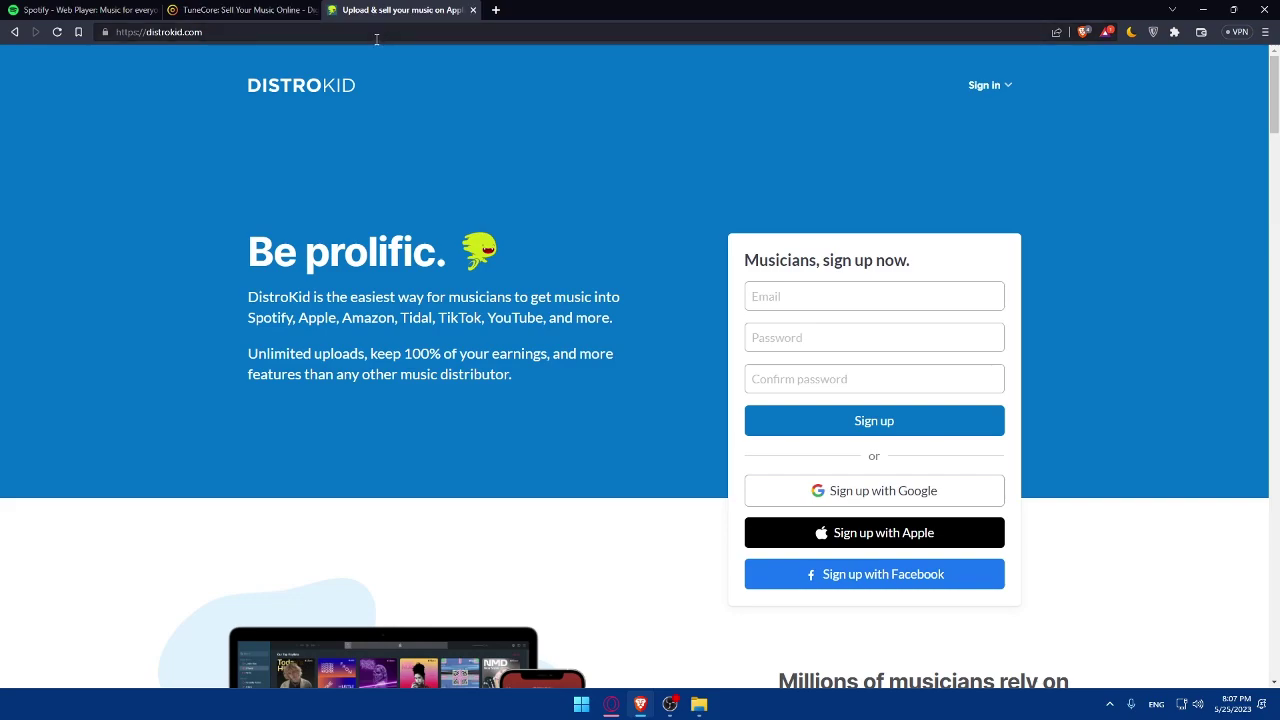
key(ctrl+shift+t)
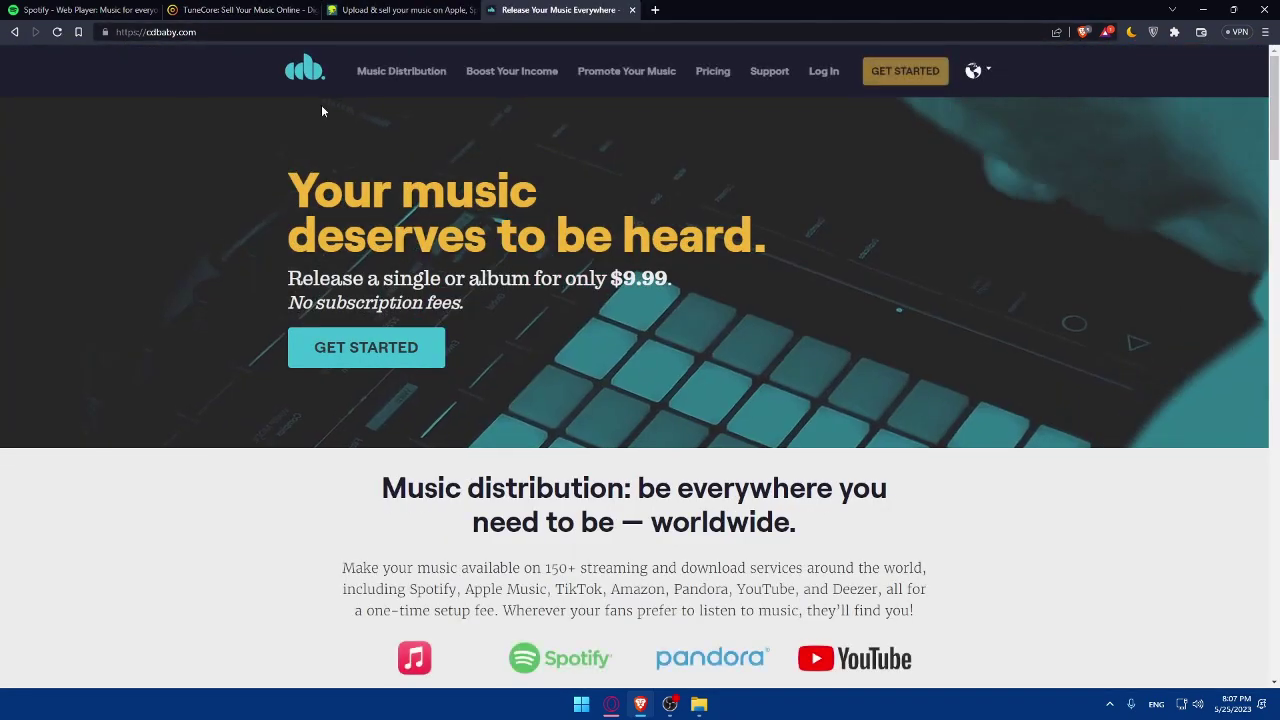
click(216, 7)
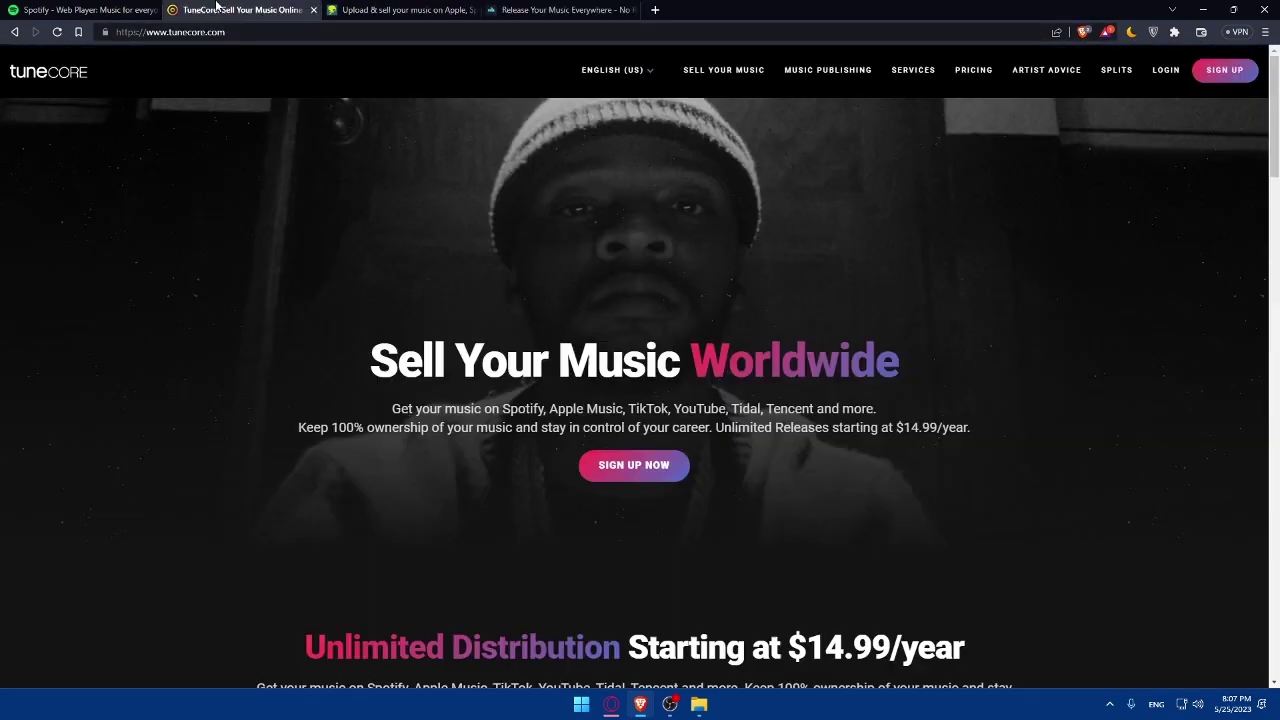
click(631, 10)
click(470, 9)
click(313, 9)
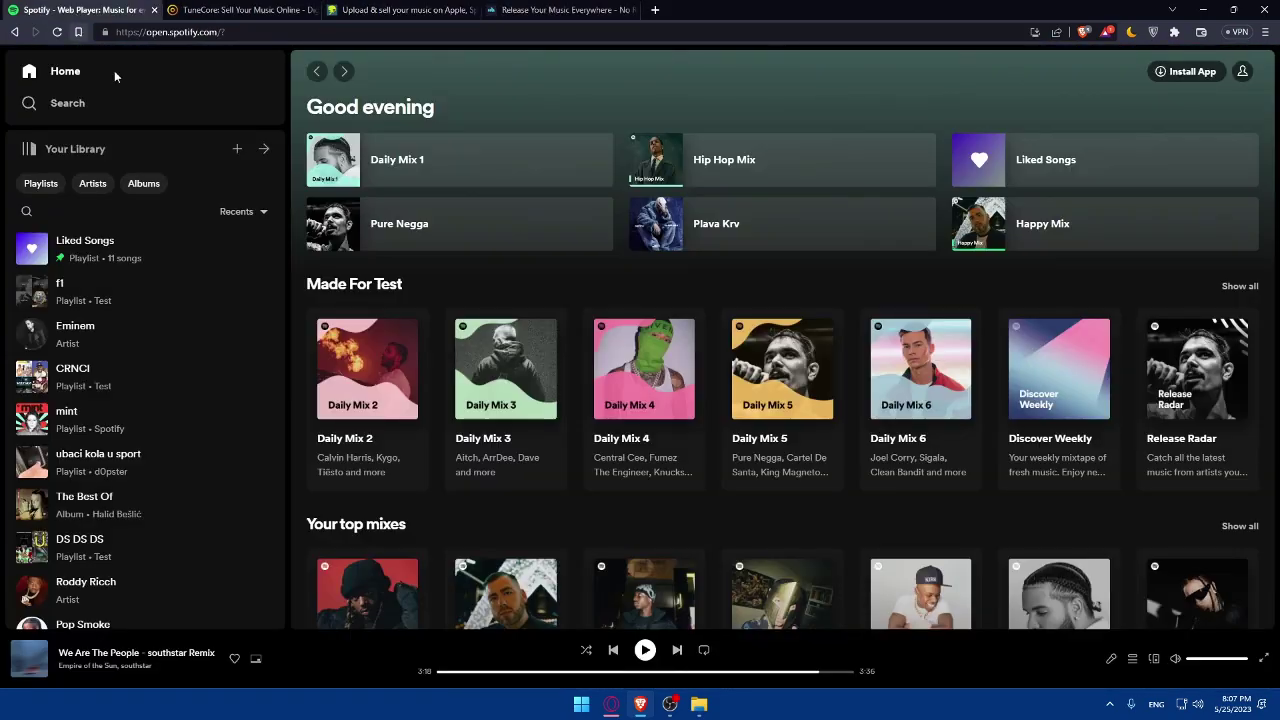
Switch to the TuneCore tab advertising unlimited distribution from $14.99/year.
click(238, 10)
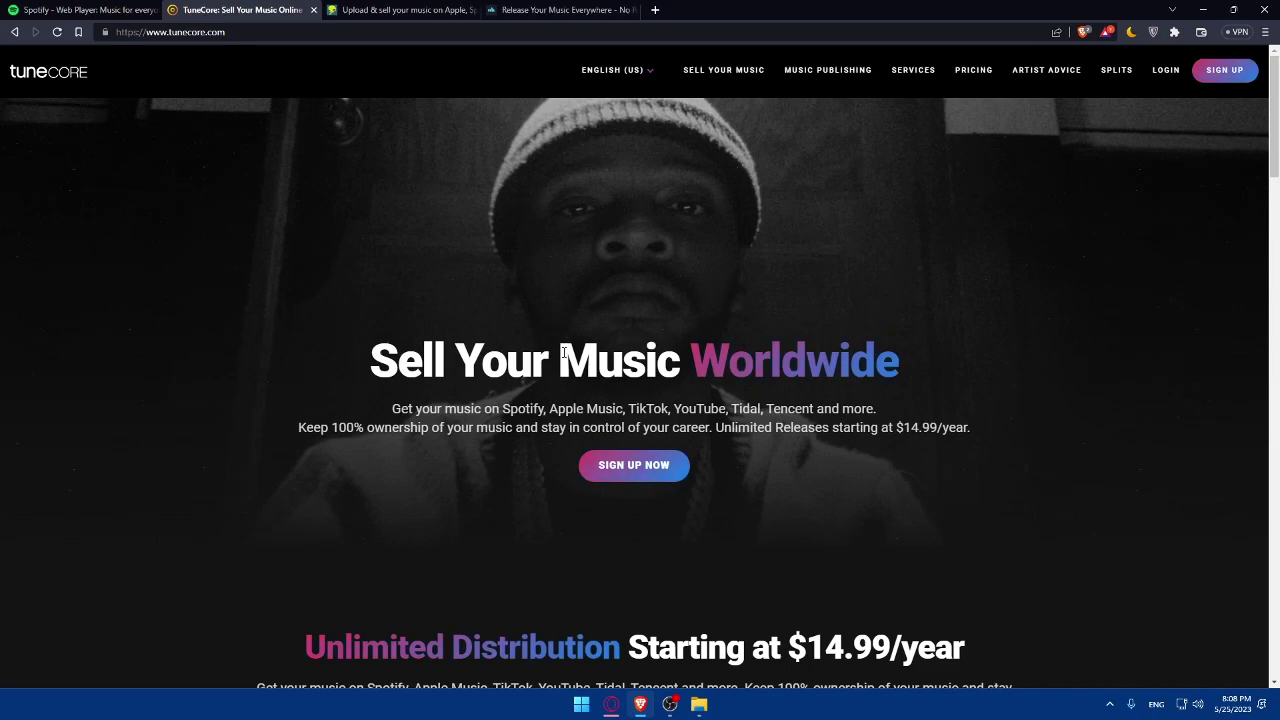
Scroll through the TuneCore homepage, then look over the DistroKid site.
scroll(564, 358, down, 1)
scroll(396, 536, down, 1)
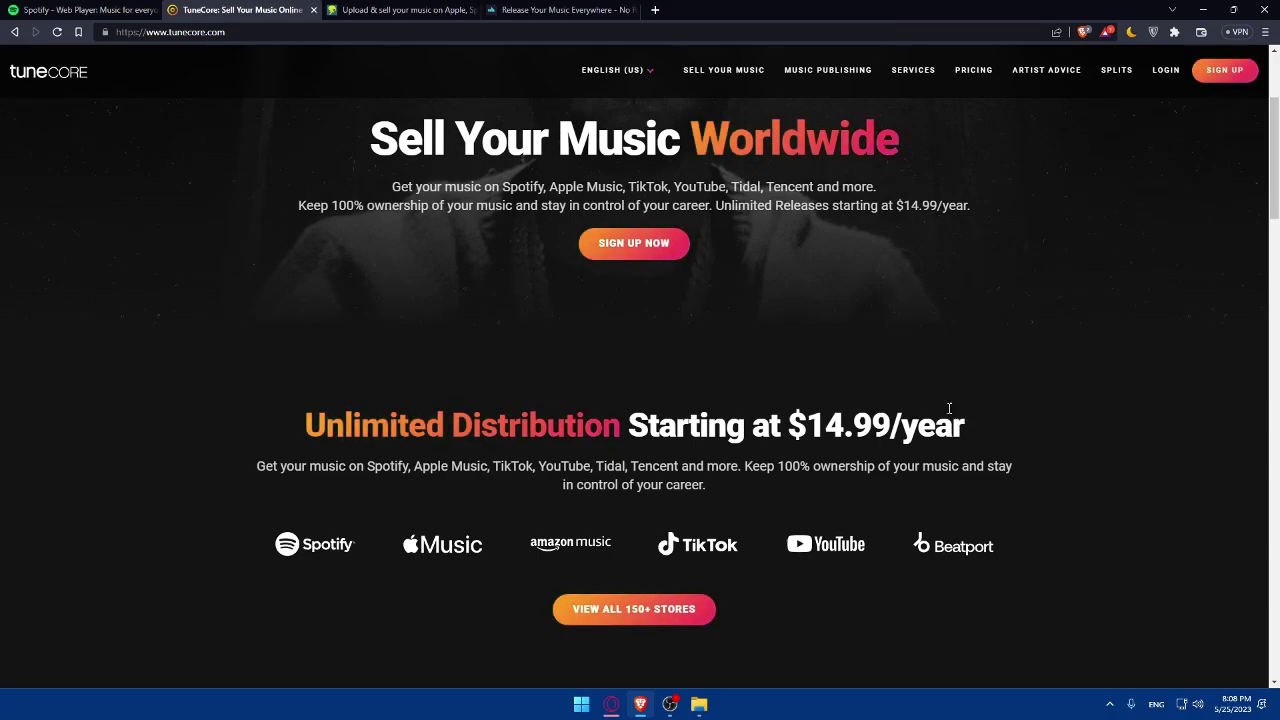
click(400, 10)
scroll(626, 219, down, 5)
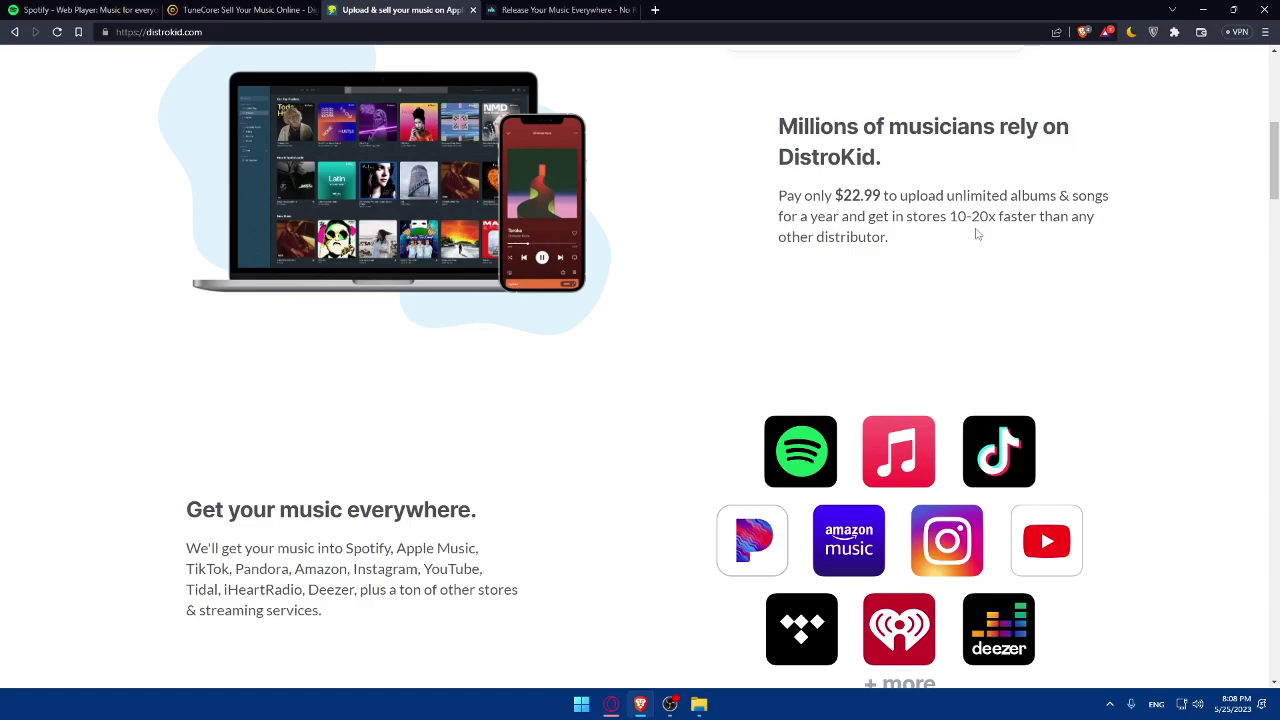
Browse the CD Baby homepage and open its pricing page (Standard $9.99, Pro $49.99).
click(560, 10)
scroll(736, 143, down, 4)
scroll(762, 183, up, 4)
scroll(762, 183, down, 10)
scroll(763, 188, down, 3)
scroll(763, 188, up, 2)
scroll(763, 188, down, 4)
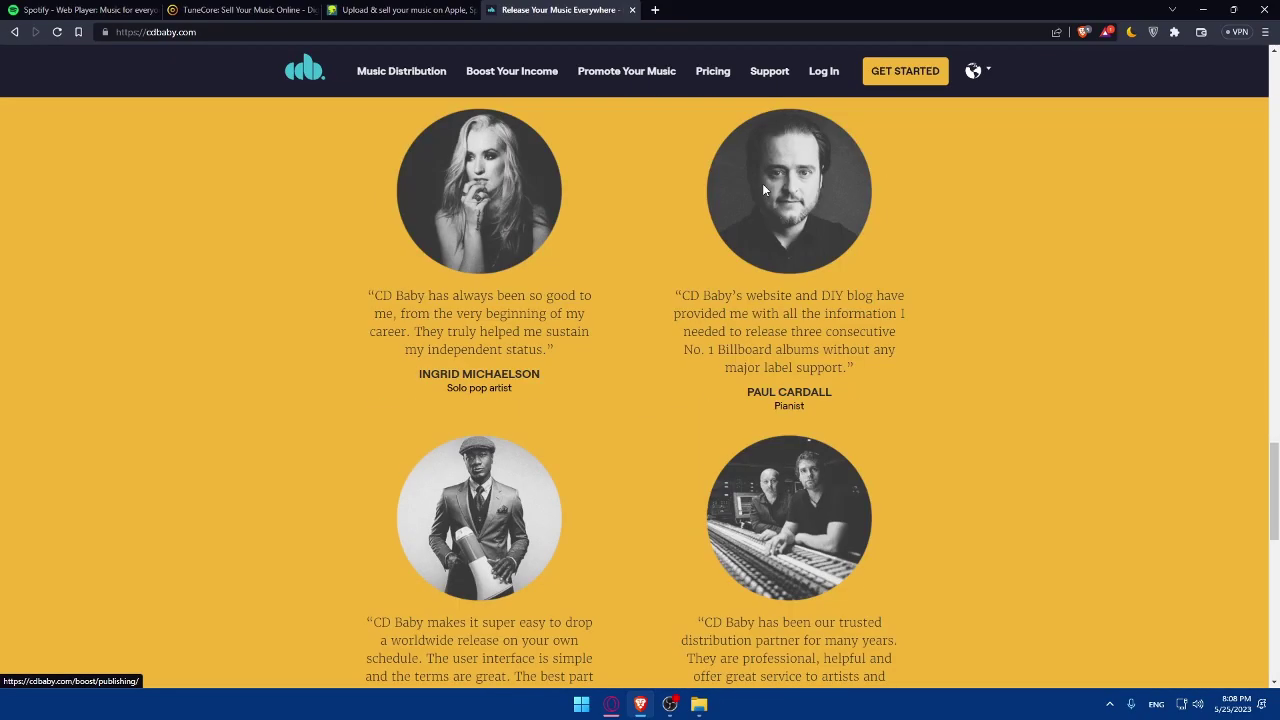
scroll(762, 186, up, 10)
click(714, 71)
Scroll the CD Baby pricing table down to the $40 Standard-to-Pro upgrade note.
scroll(677, 214, down, 2)
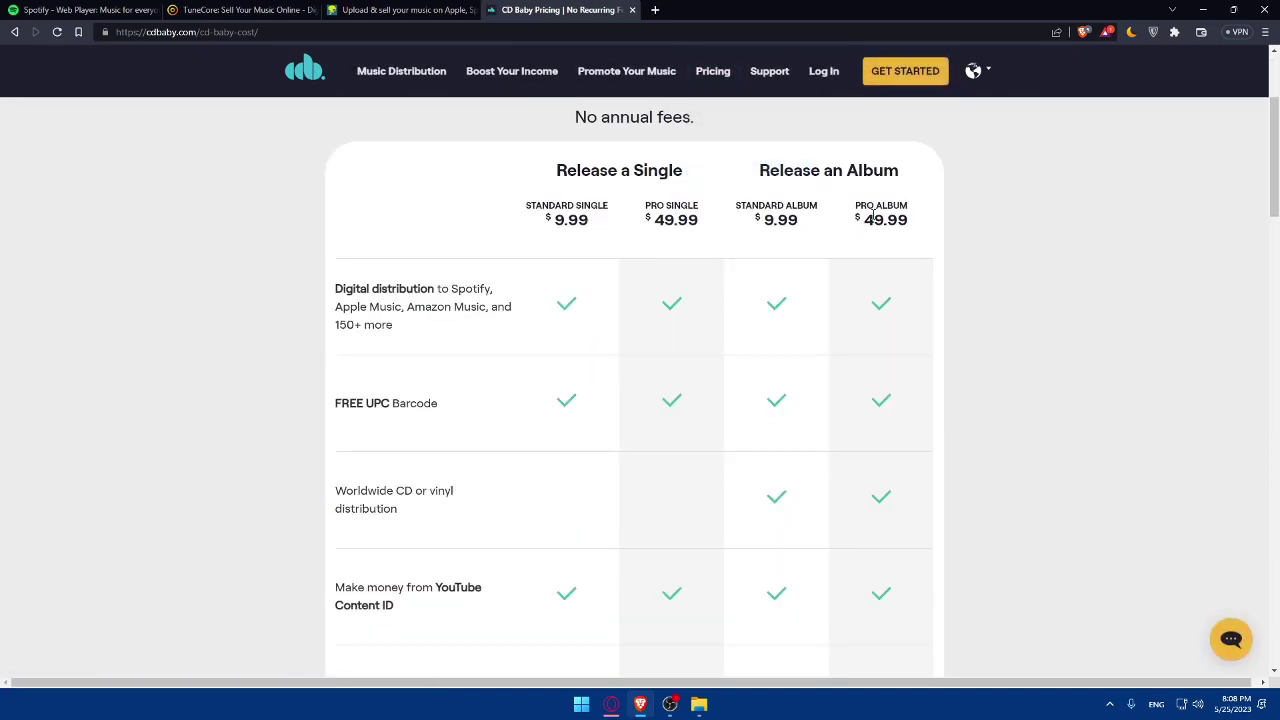
scroll(640, 278, down, 4)
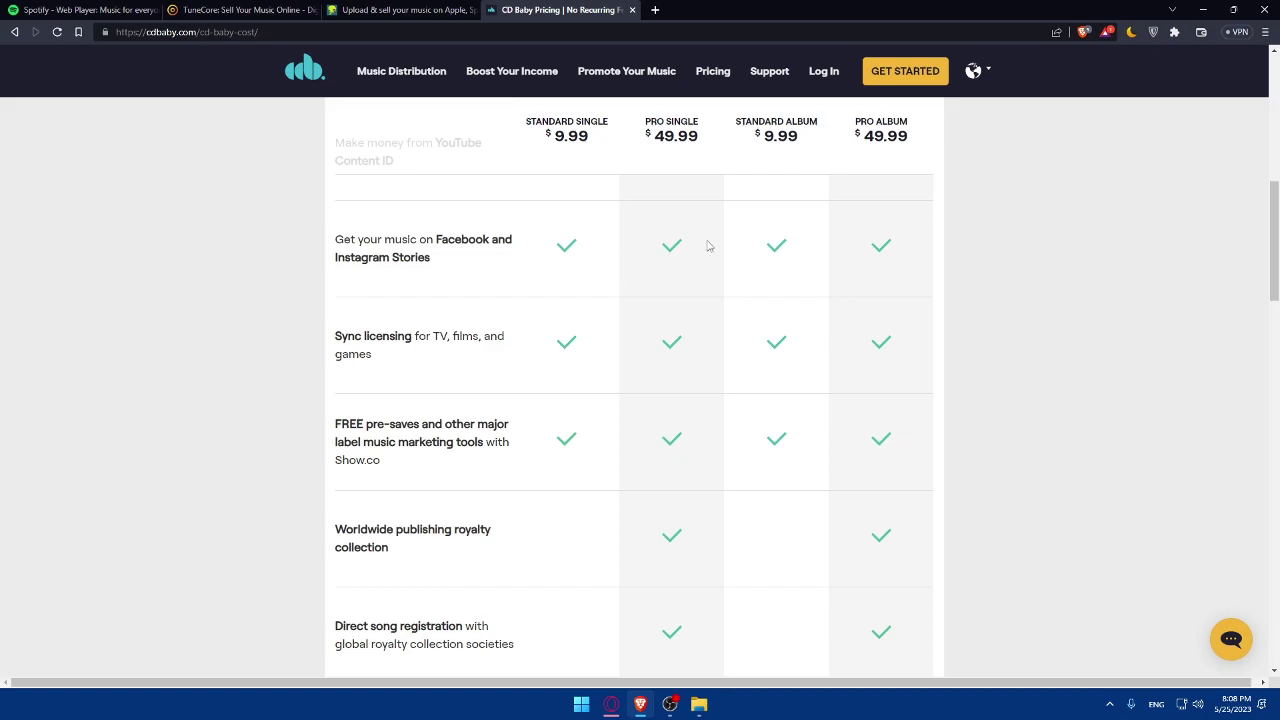
scroll(716, 248, down, 5)
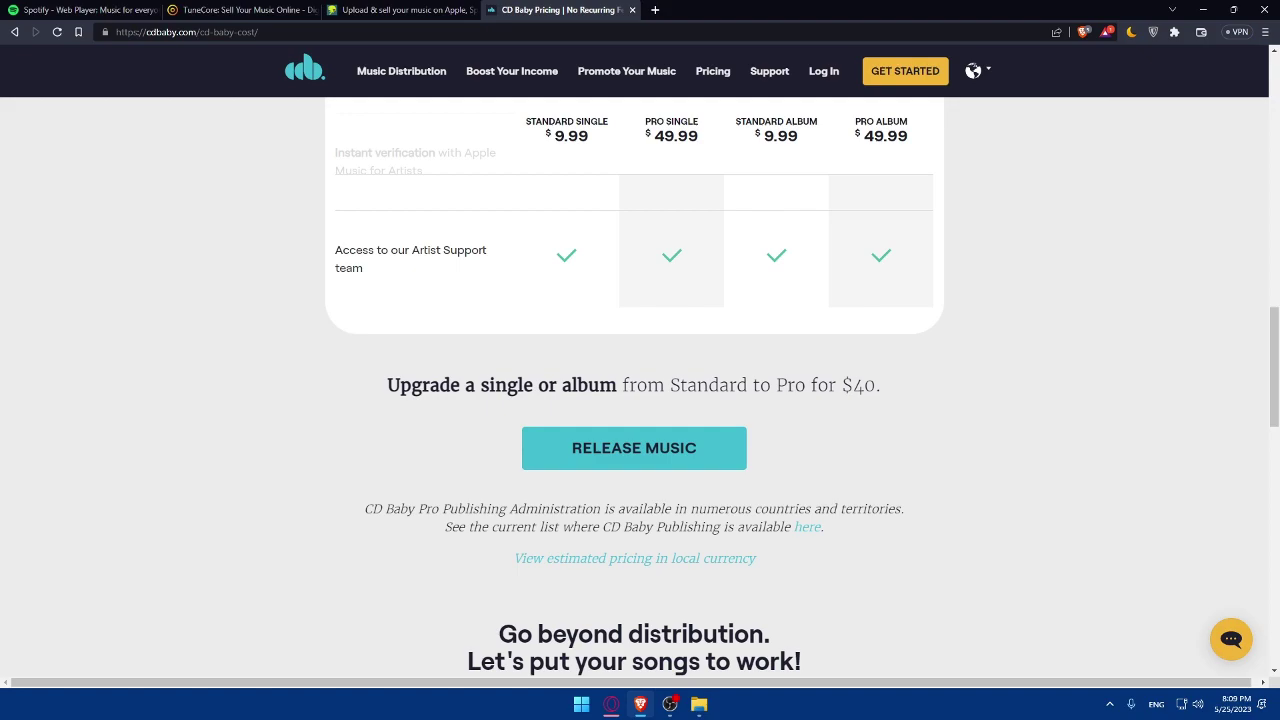
Flip between the DistroKid, TuneCore and CD Baby tabs to compare the distributors.
click(400, 10)
click(245, 10)
click(560, 10)
click(245, 10)
click(560, 10)
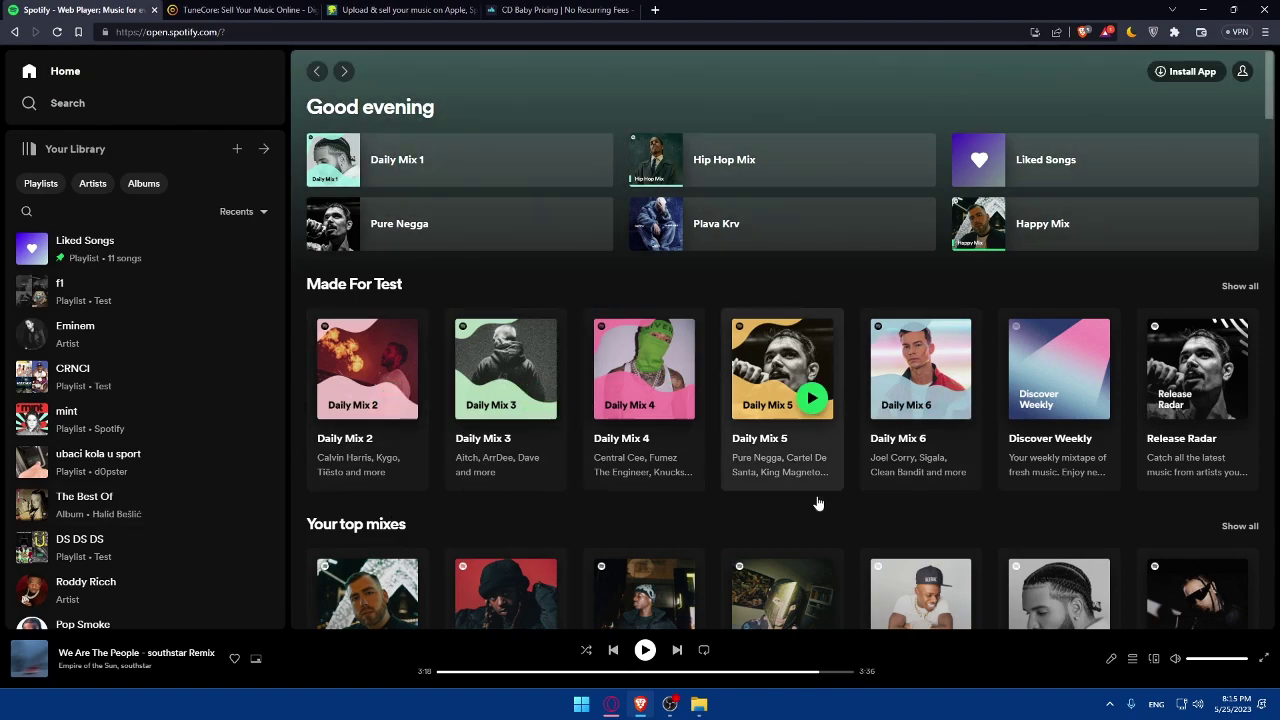
Move between the TuneCore and DistroKid tabs and open TuneCore's Pricing link in a new tab.
key(ctrl+Tab)
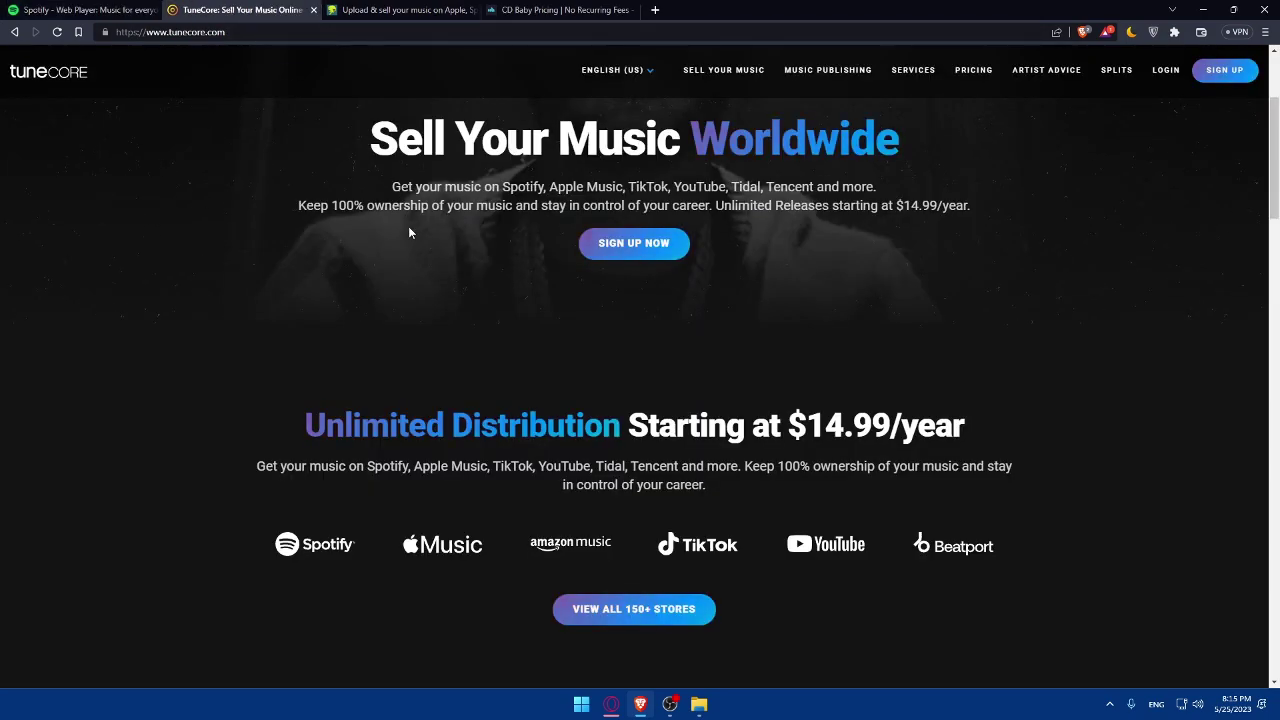
key(ctrl+Tab)
Close the extra pricing tab and open TuneCore's pricing page in the original tab.
key(ctrl+Tab)
click(330, 12)
click(250, 10)
click(385, 9)
click(250, 10)
right_click(958, 70)
click(1000, 82)
click(519, 14)
click(425, 10)
click(472, 10)
key(ctrl+shift+Tab)
click(965, 76)
key(ctrl+Tab)
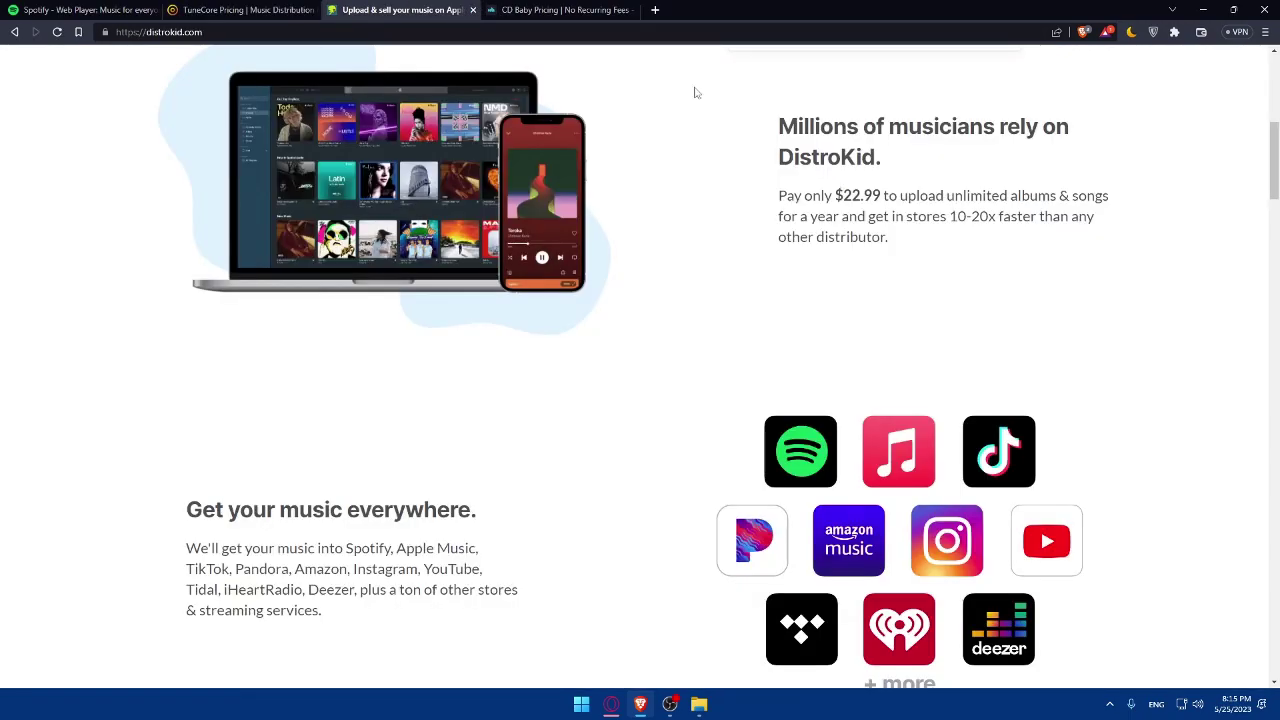
Compare against CD Baby's pricing, then choose TuneCore's free New Artist plan.
scroll(760, 140, up, 5)
scroll(663, 250, down, 9)
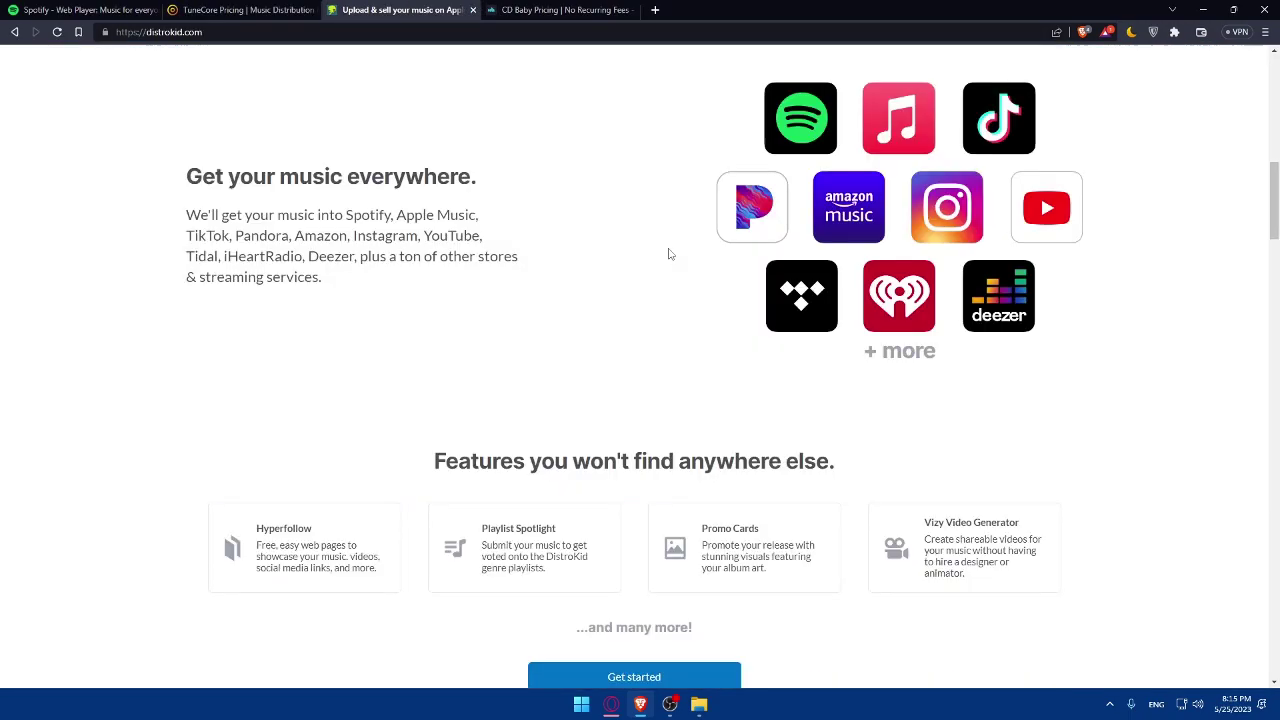
scroll(669, 251, up, 4)
key(ctrl+Tab)
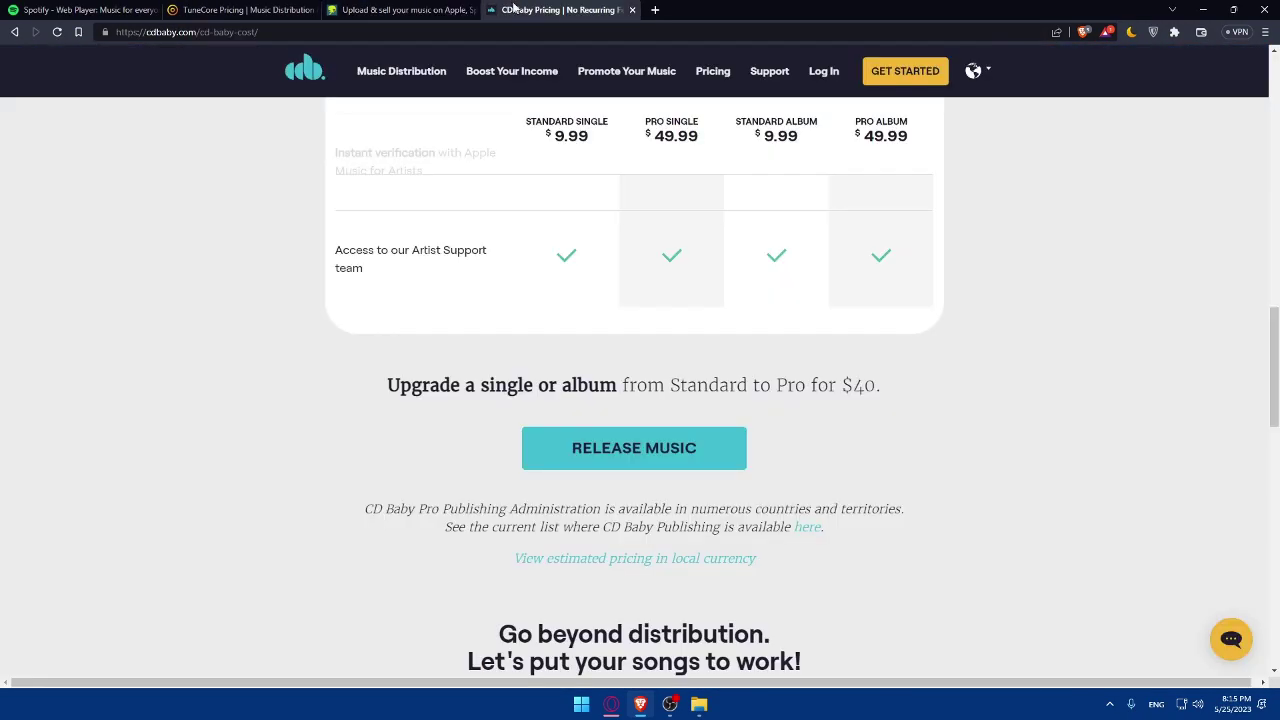
scroll(640, 250, up, 10)
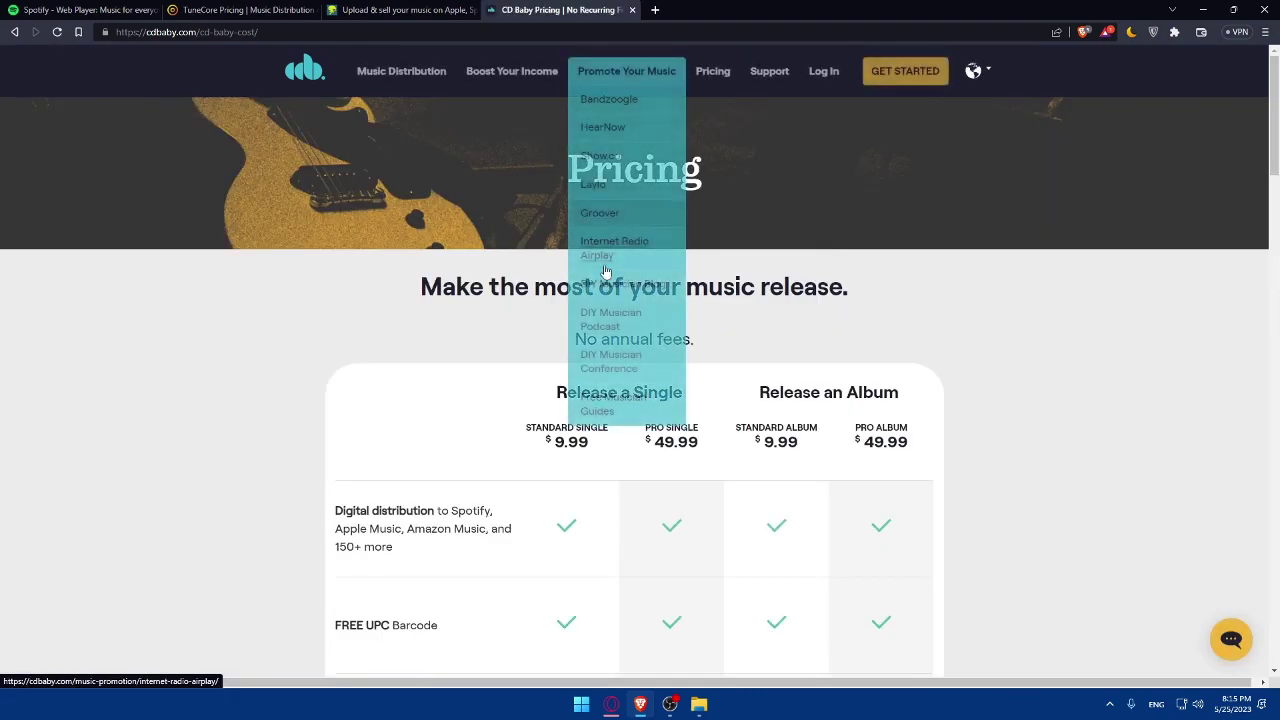
click(240, 10)
scroll(595, 233, down, 3)
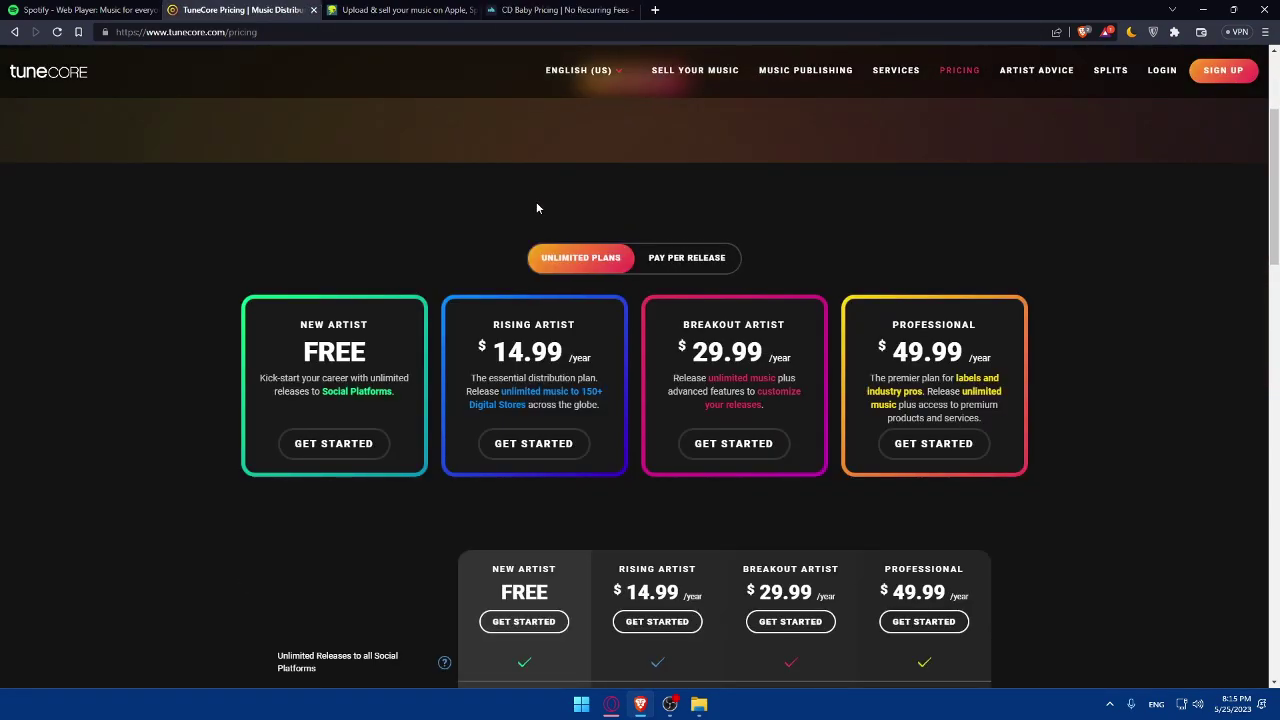
click(333, 443)
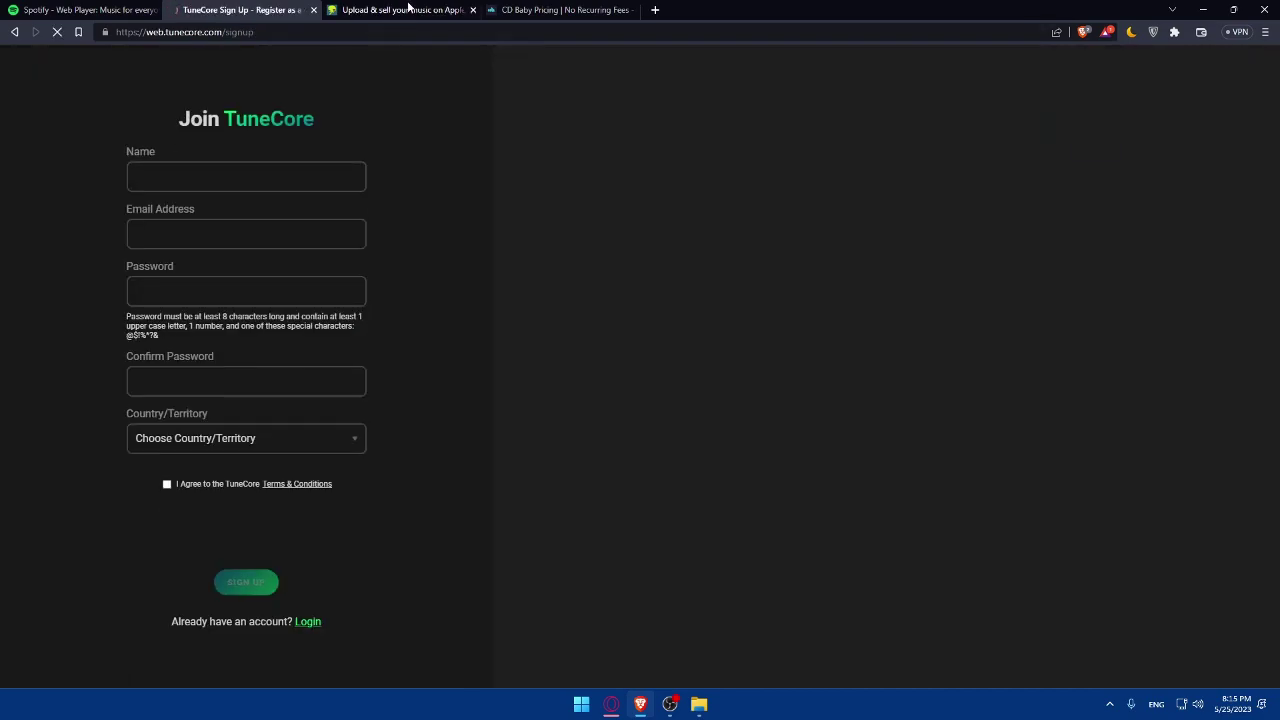
Glance back at the DistroKid and CD Baby pages.
click(410, 9)
click(575, 9)
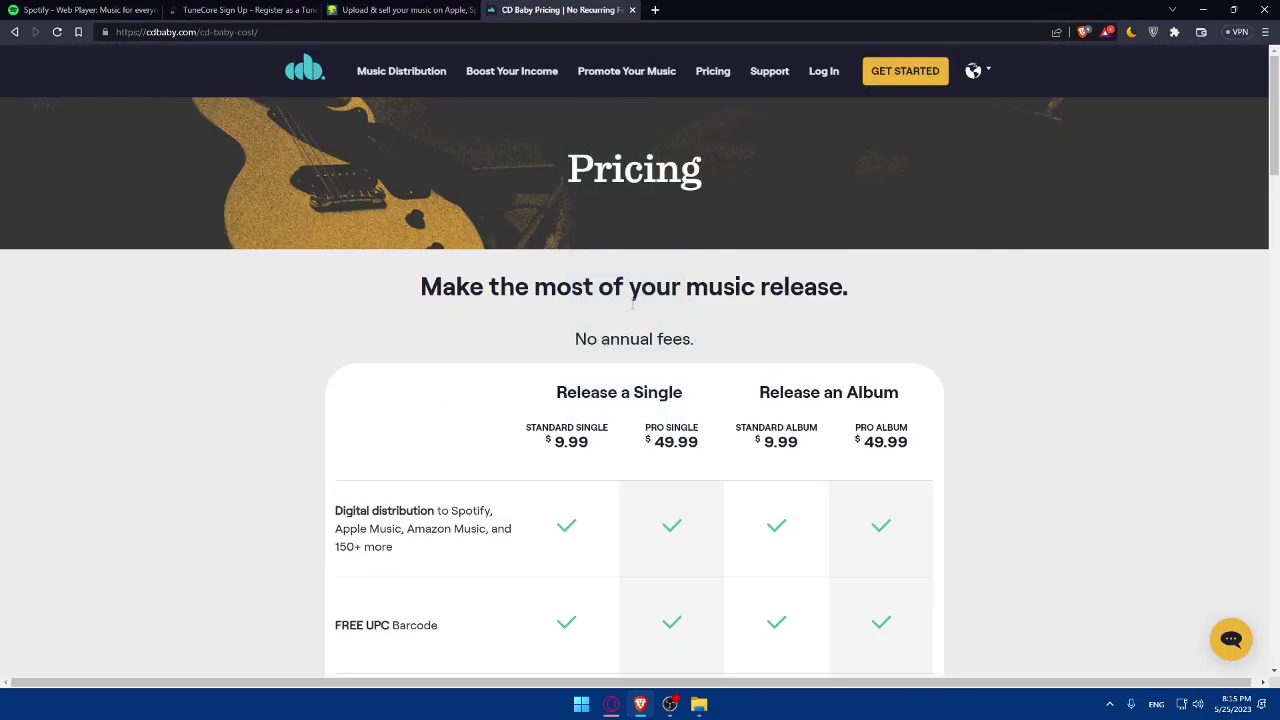
click(420, 9)
scroll(559, 226, up, 5)
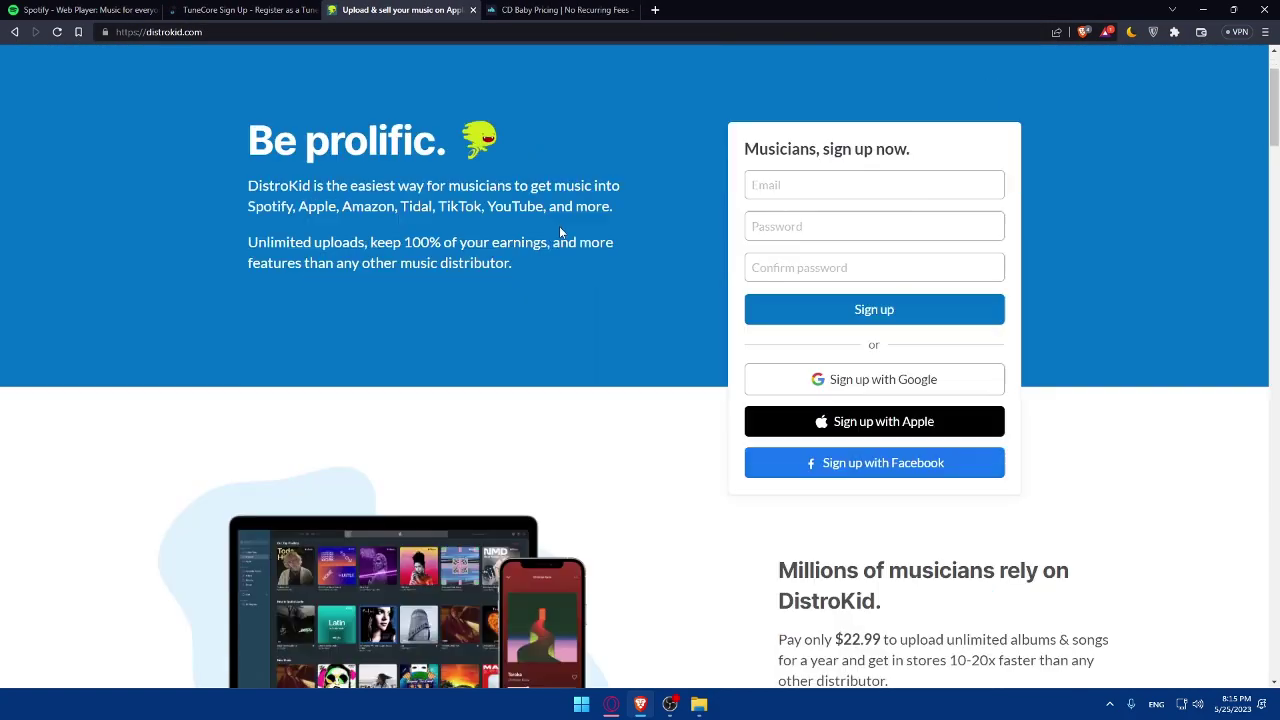
Close the extra tabs, then enter a name, the e-mail address and a password.
click(473, 9)
click(473, 9)
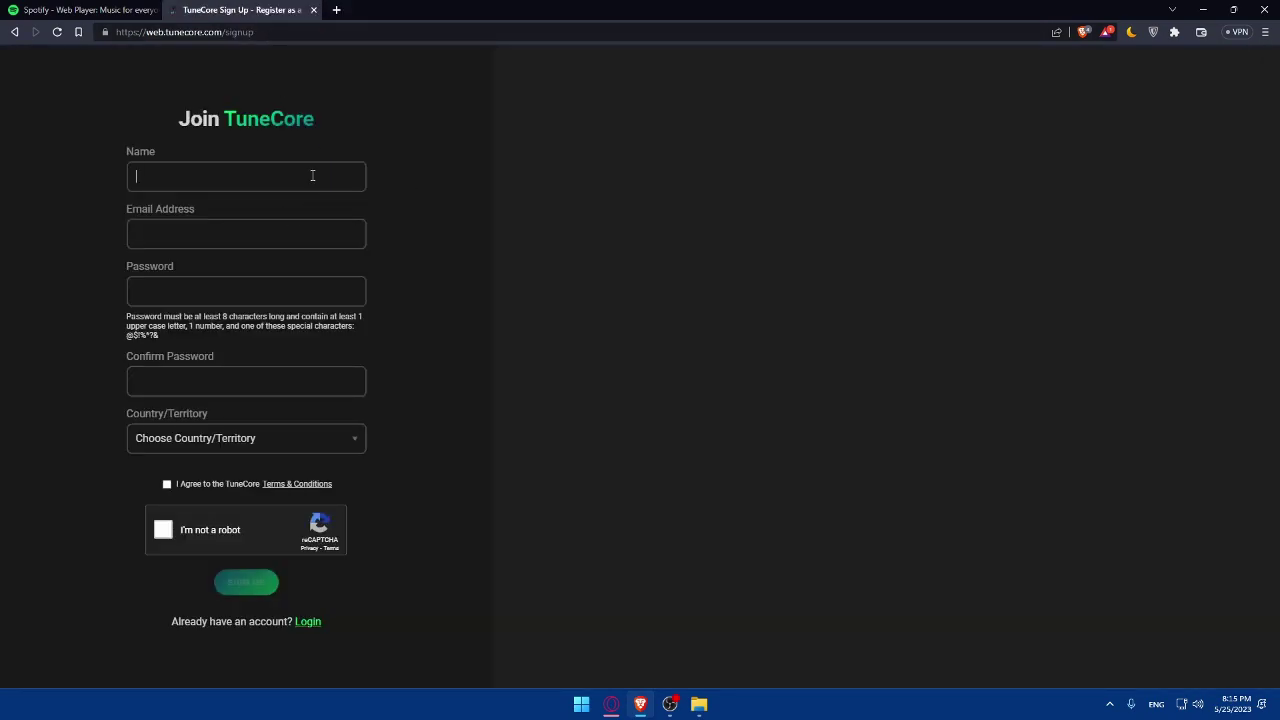
text(test)
click(309, 240)
text(bij)
key(BackSpace)
key(BackSpace)
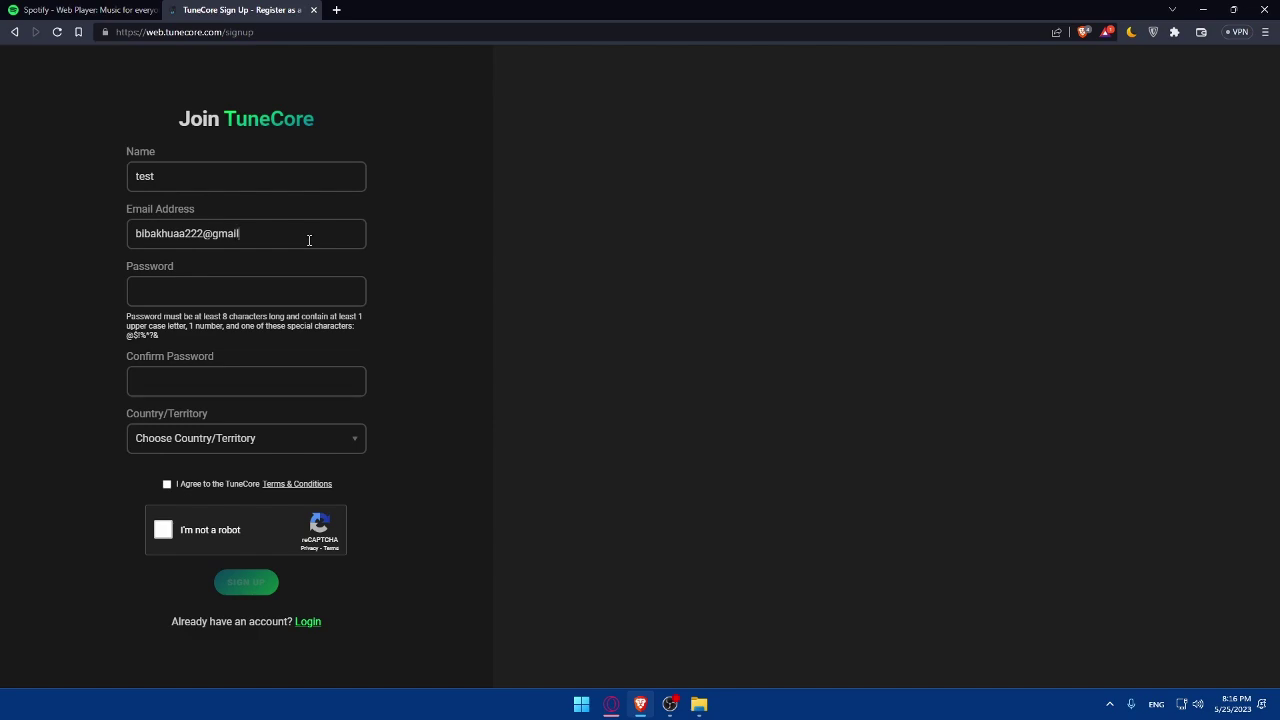
Fill in the password confirmation field.
click(160, 266)
text(•)
key(Tab)
text(•)
key(ctrl+a)
drag(162, 330, 110, 340)
Select Morocco as the country, correcting an accidental Mozambique pick.
click(238, 437)
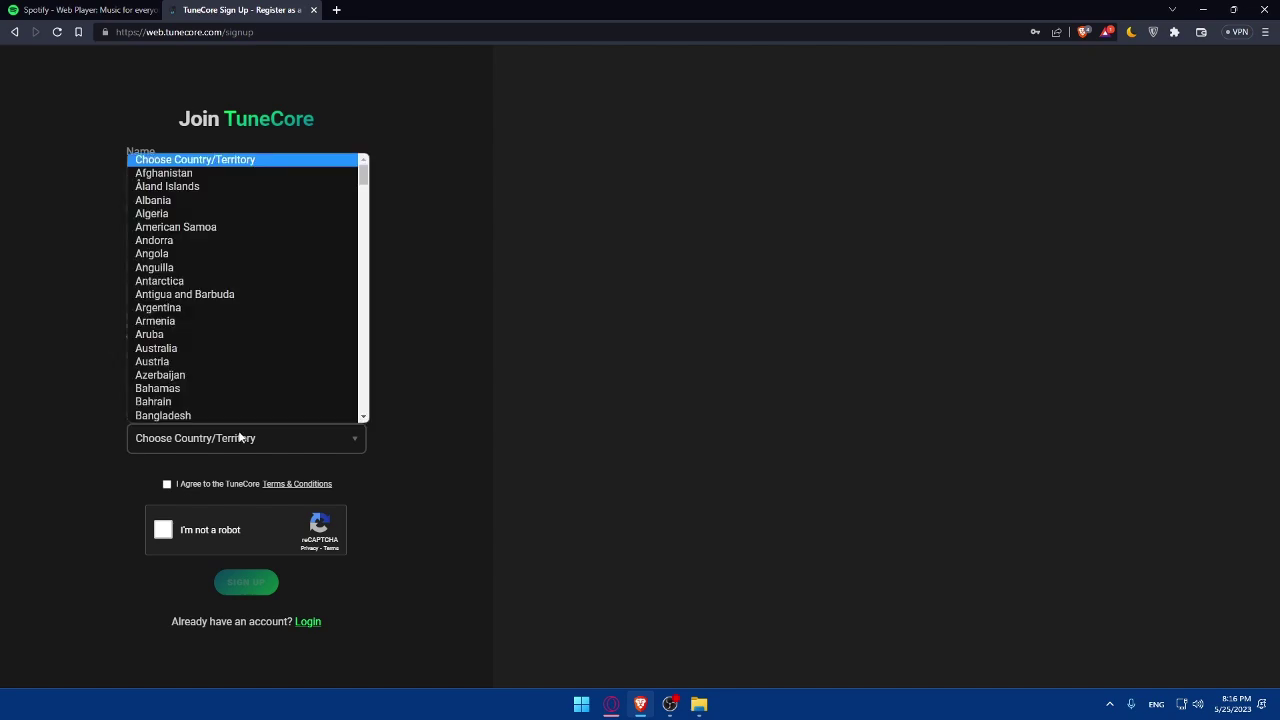
text(mor)
click(219, 412)
click(206, 441)
click(170, 389)
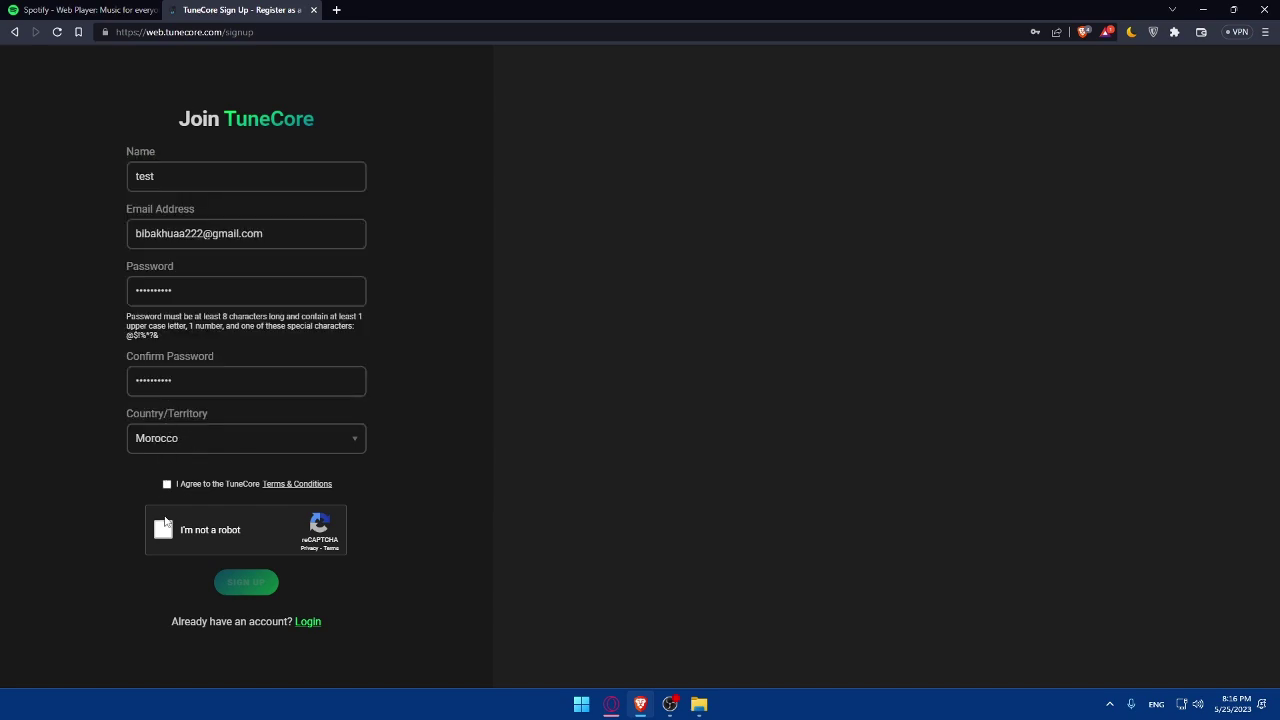
Accept the TuneCore terms and conditions, previewing them in a separate tab.
click(167, 484)
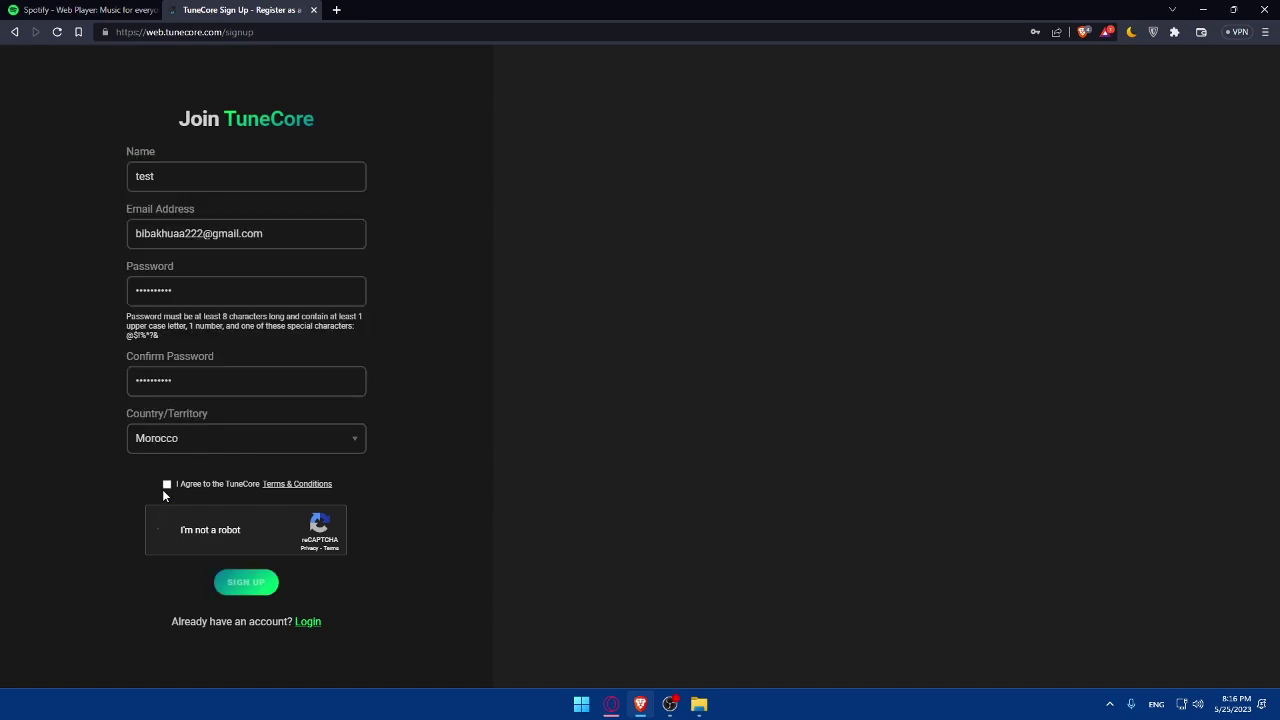
right_click(308, 490)
click(360, 500)
click(366, 12)
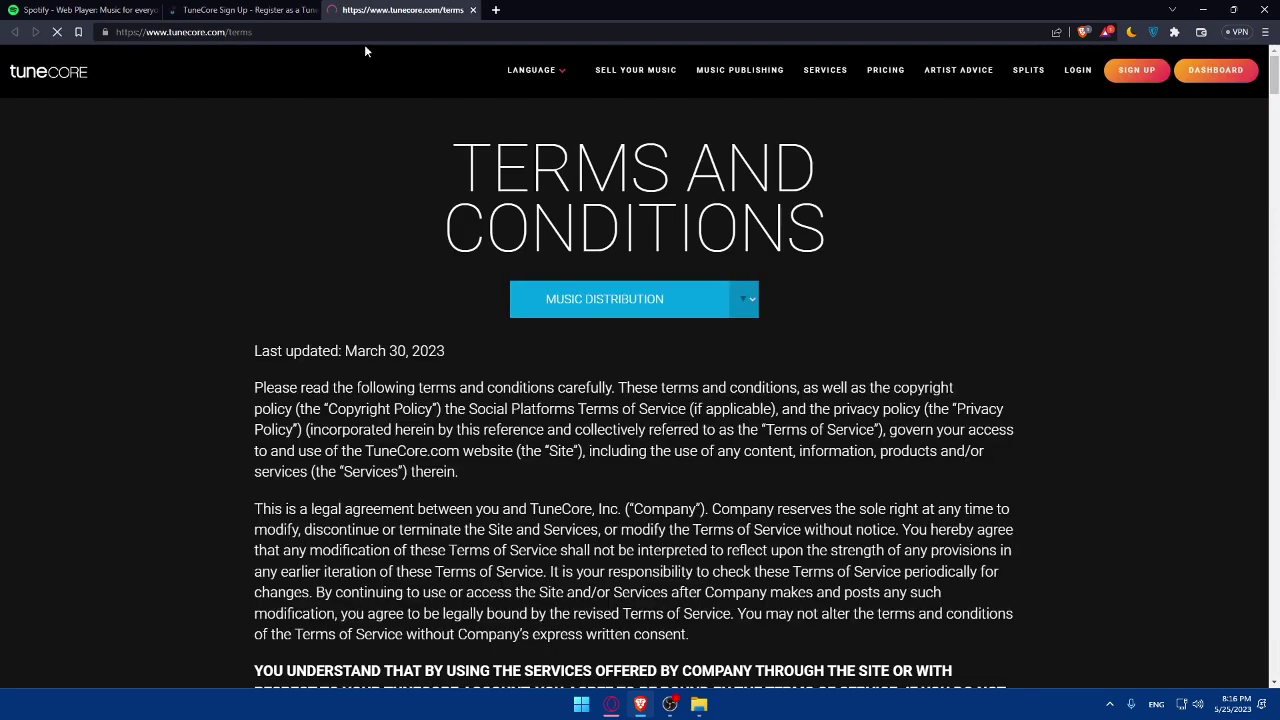
click(472, 10)
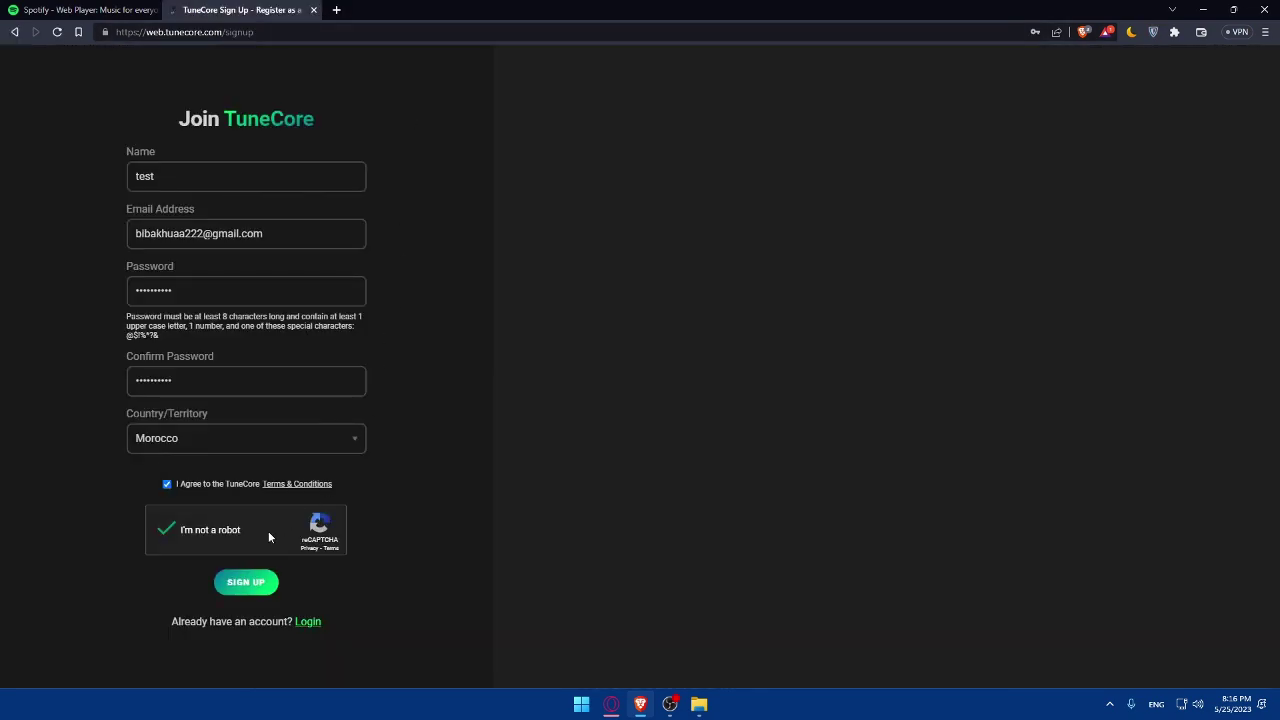
Submit, re-enter the rejected name and password, redo the captcha and submit again.
click(245, 582)
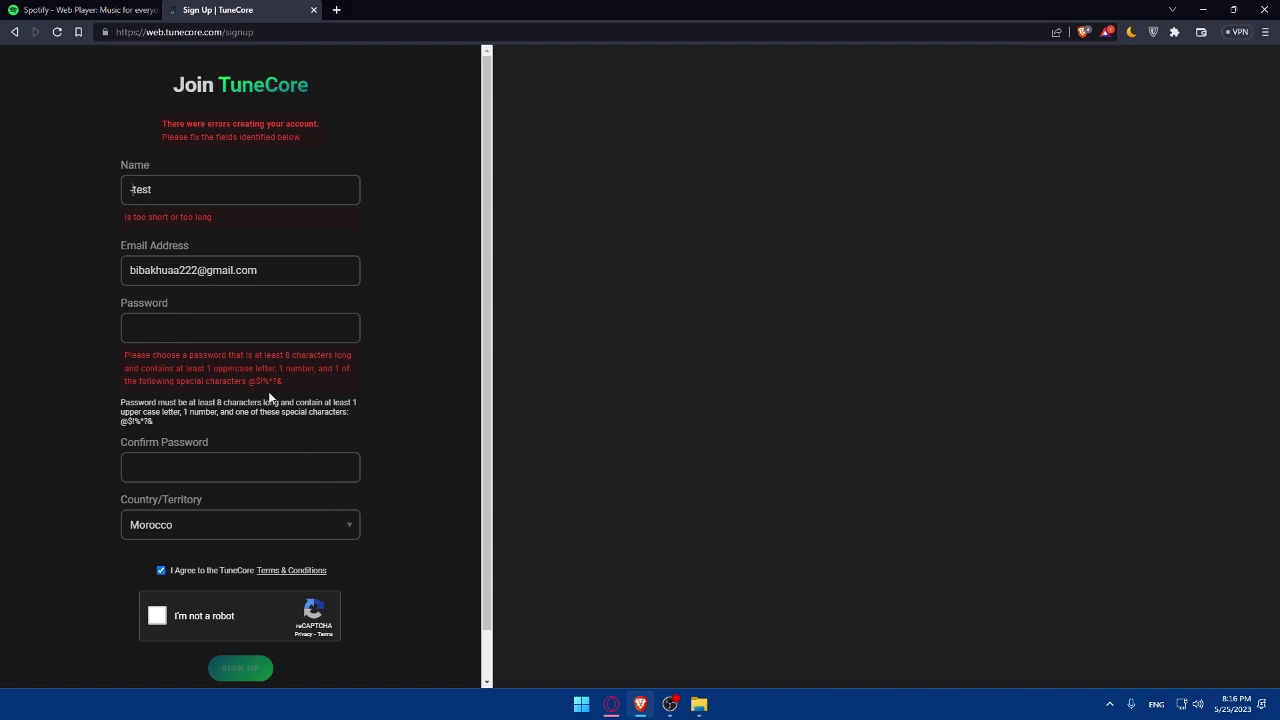
click(159, 189)
key(BackSpace)
key(BackSpace)
key(BackSpace)
key(BackSpace)
text(testtester006••••)
key(BackSpace)
key(BackSpace)
key(BackSpace)
text(•••••••••••••••••••••)
click(157, 616)
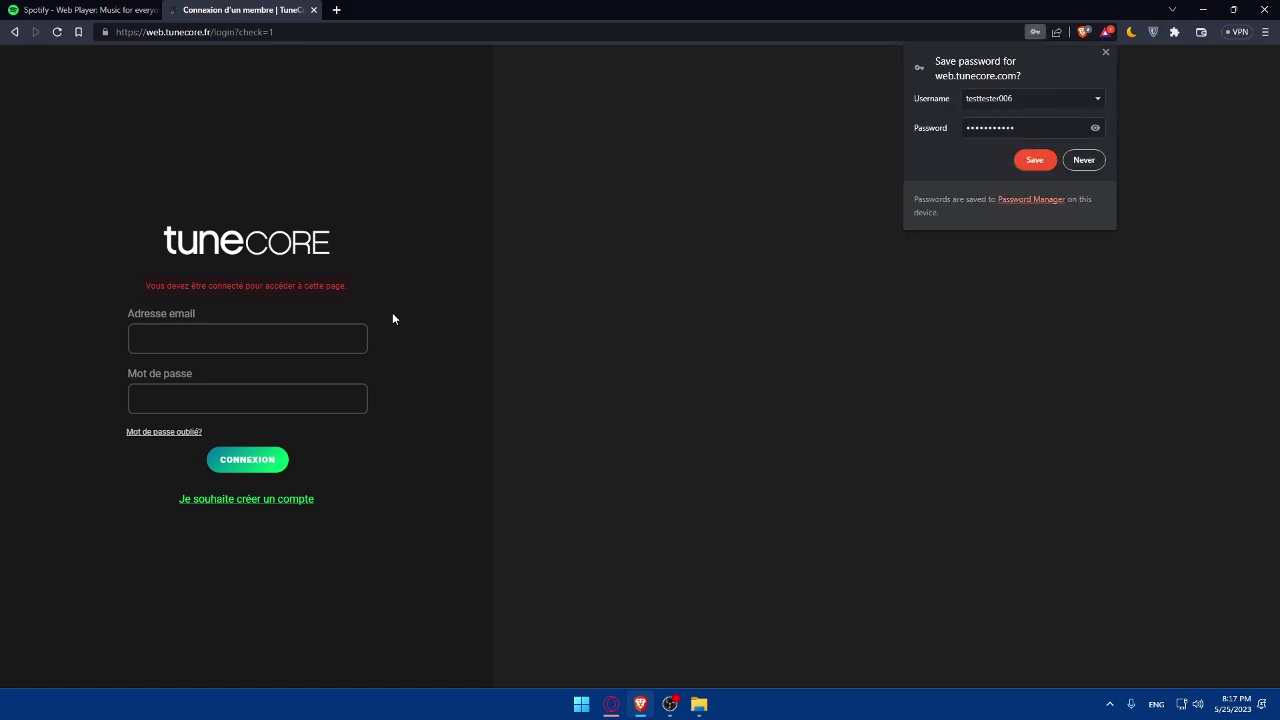
Save the login, sign in with the new e-mail and password, and open the verification e-mail.
click(1035, 161)
click(197, 345)
click(196, 378)
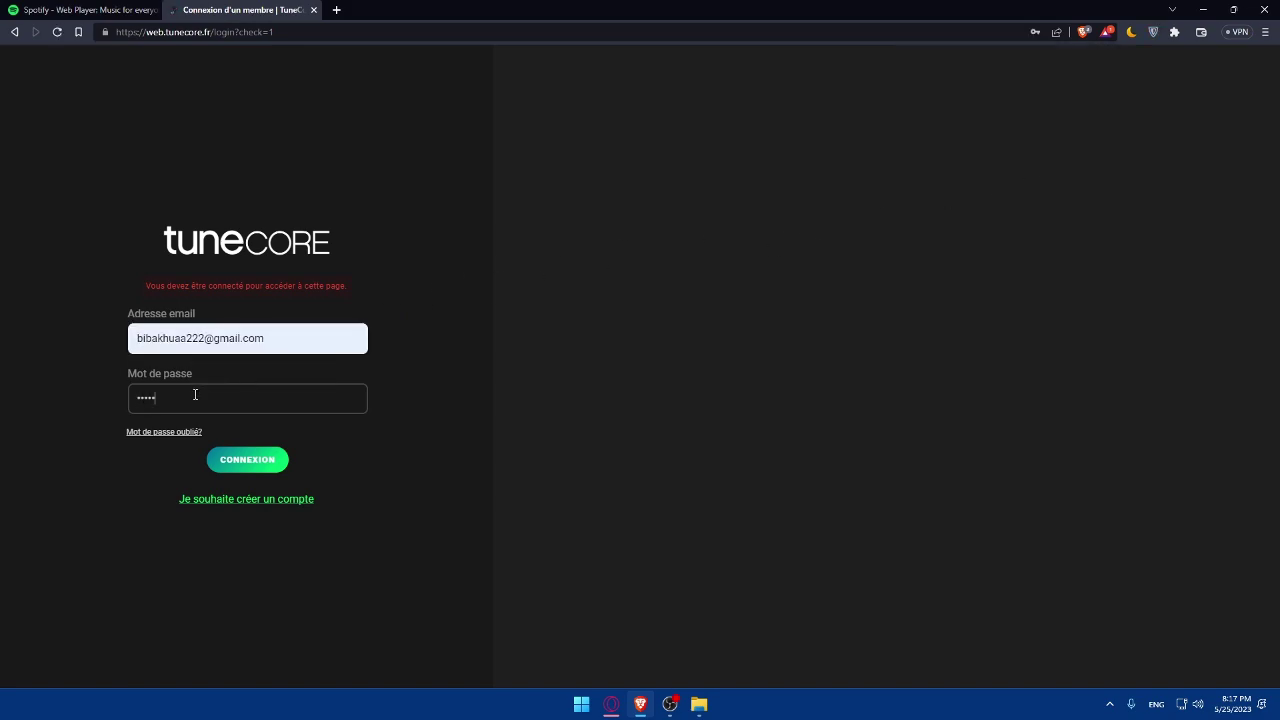
key(BackSpace)
key(BackSpace)
key(BackSpace)
key(BackSpace)
text(***********)
click(243, 460)
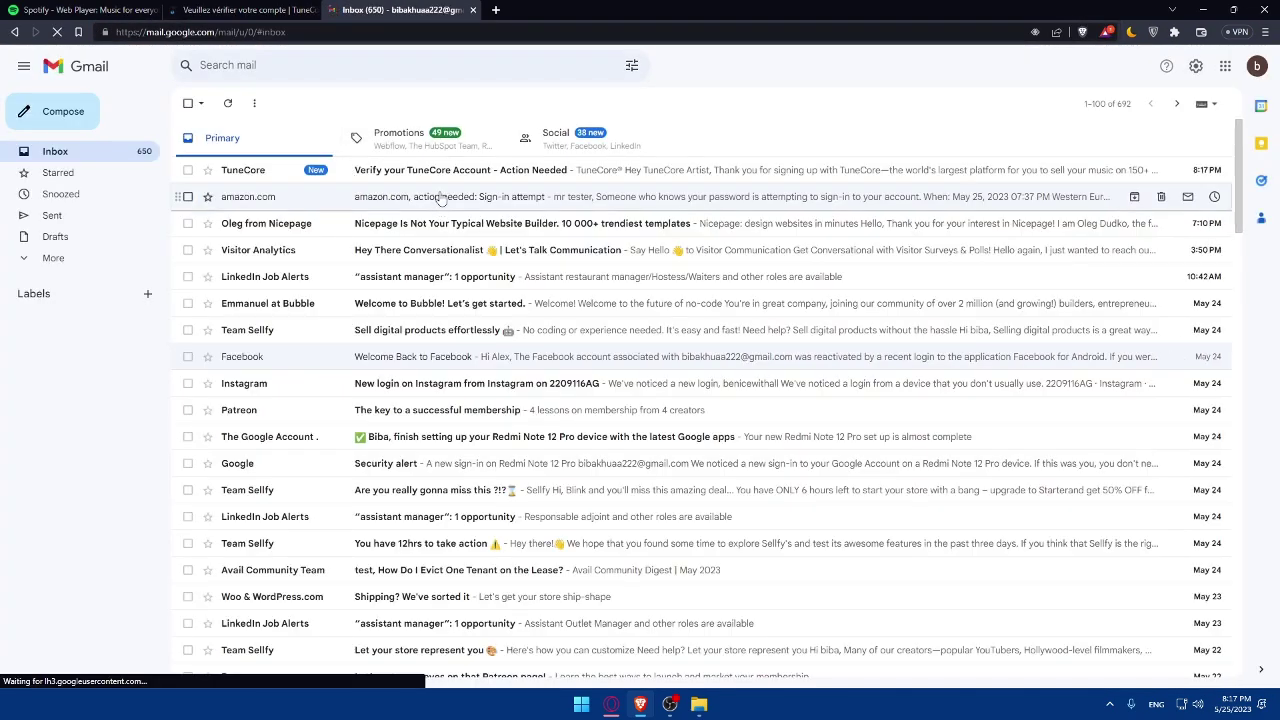
click(435, 178)
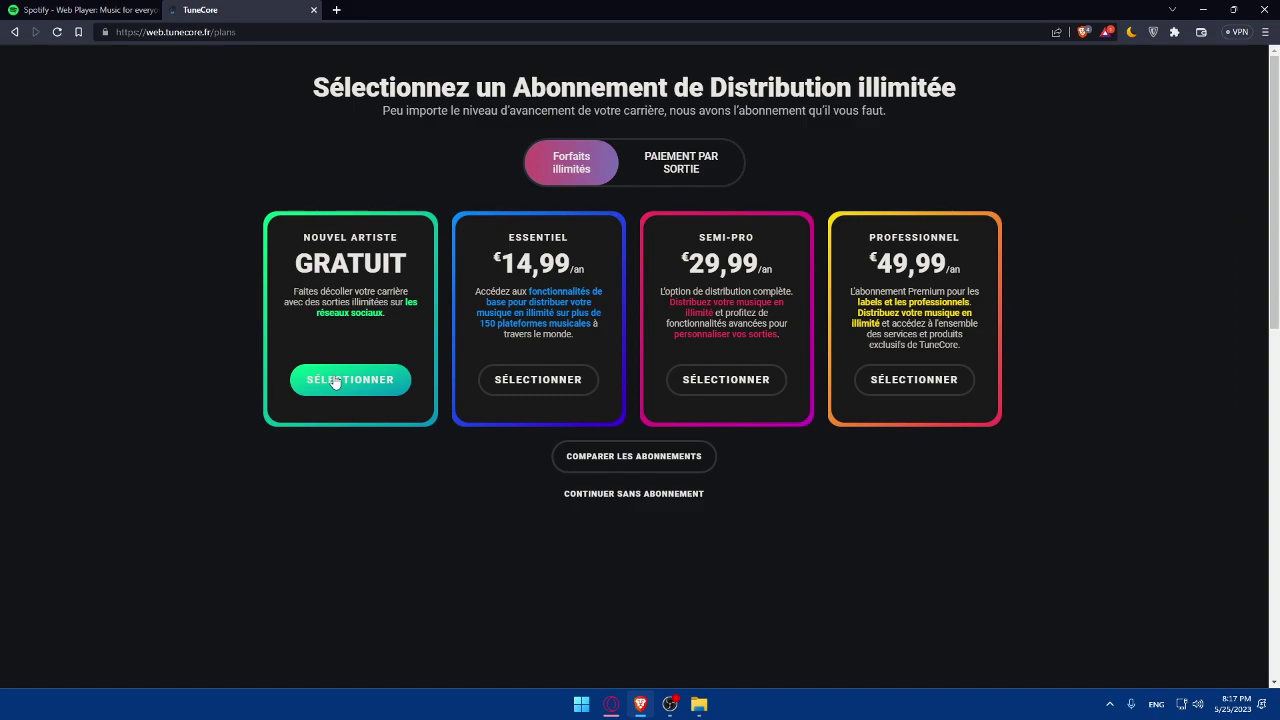
Select the free Nouvel Artiste plan, proceed to checkout and review the 0,00€ order total.
click(330, 375)
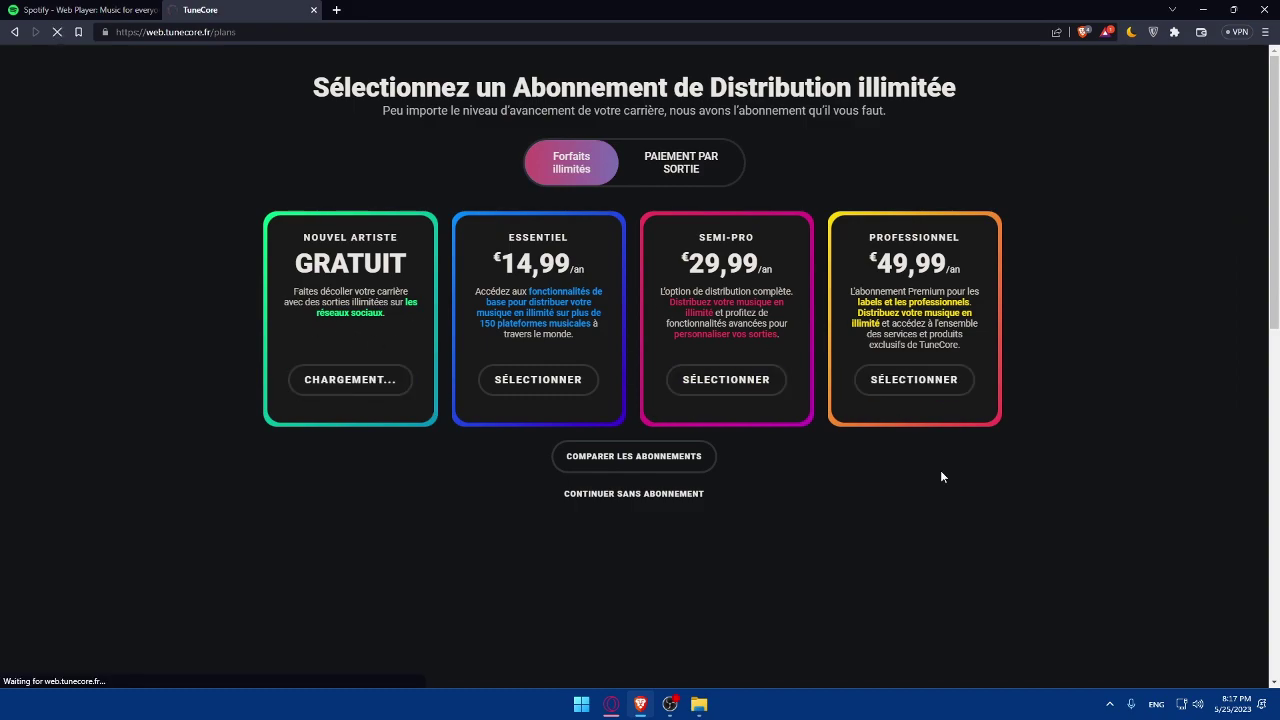
scroll(773, 457, down, 8)
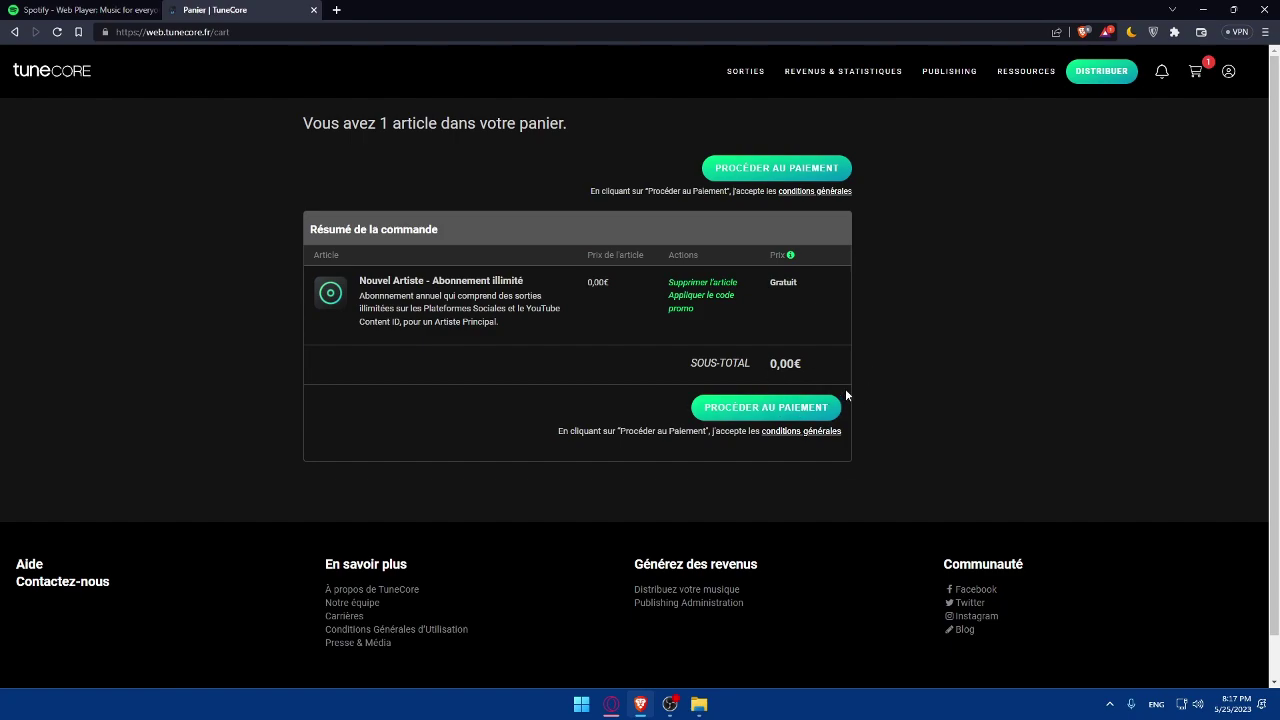
click(806, 418)
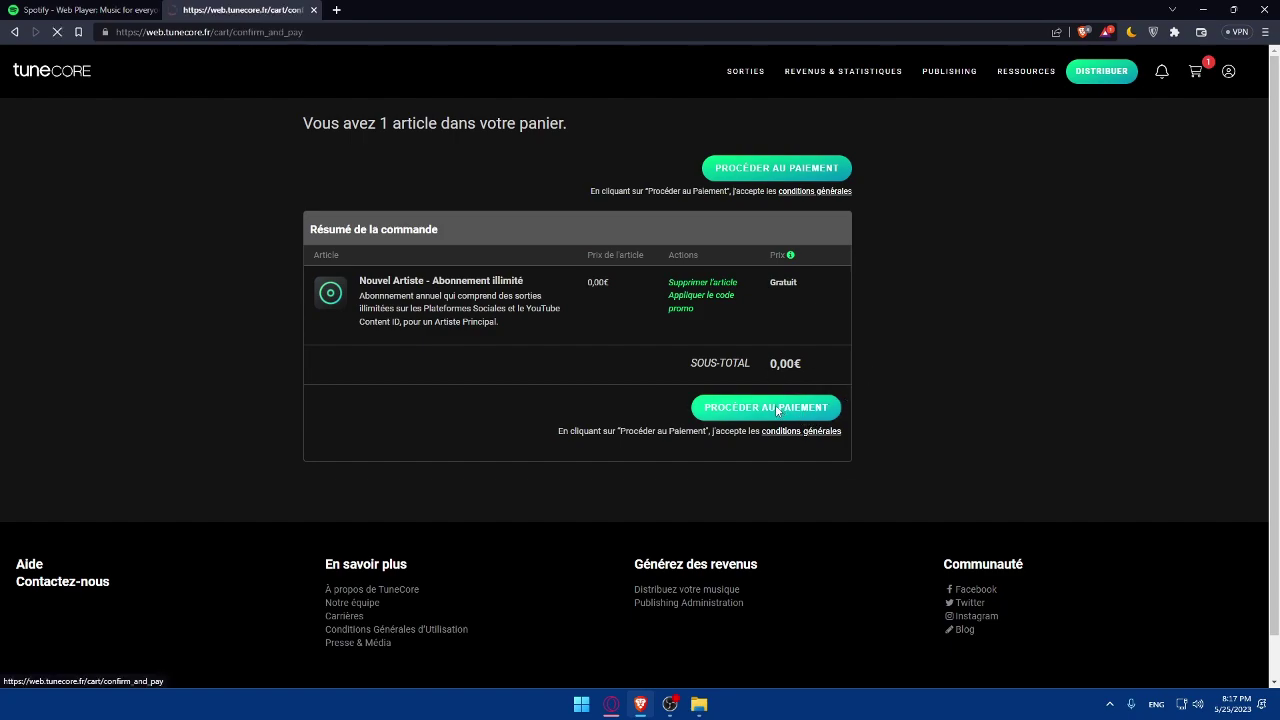
scroll(721, 382, down, 1)
scroll(721, 382, up, 1)
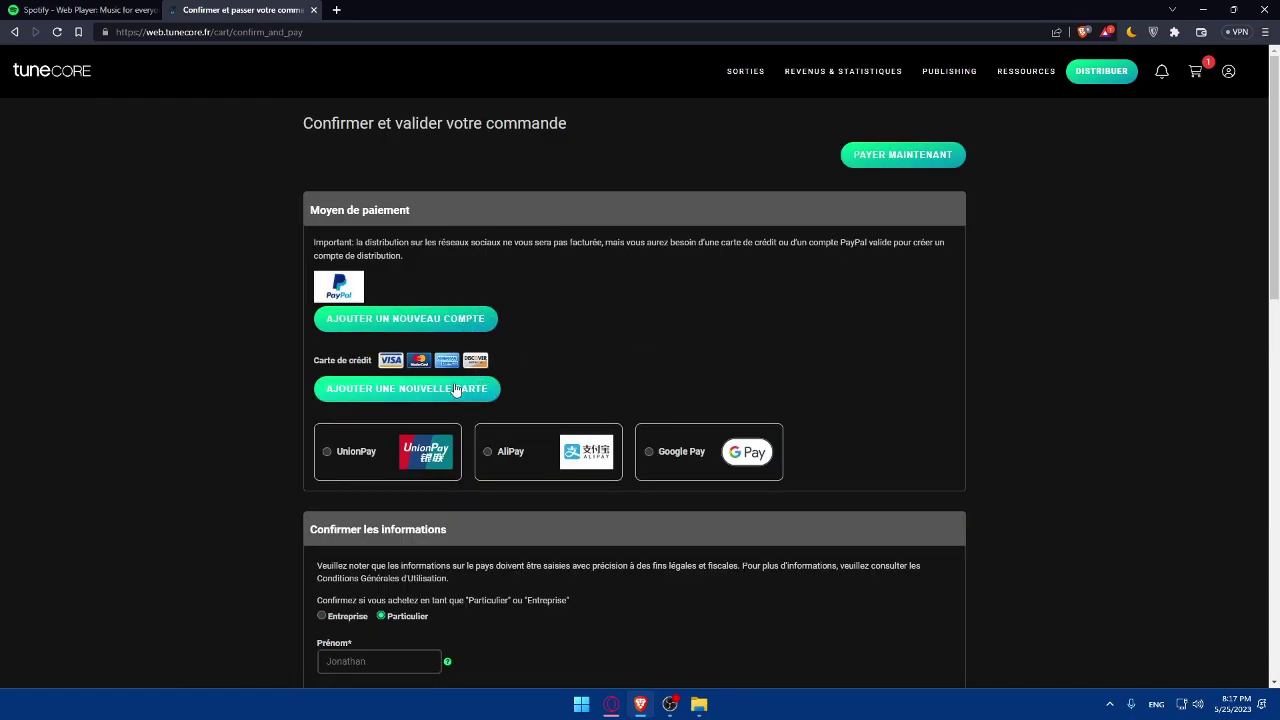
scroll(665, 400, down, 5)
scroll(600, 360, up, 5)
scroll(500, 325, down, 2)
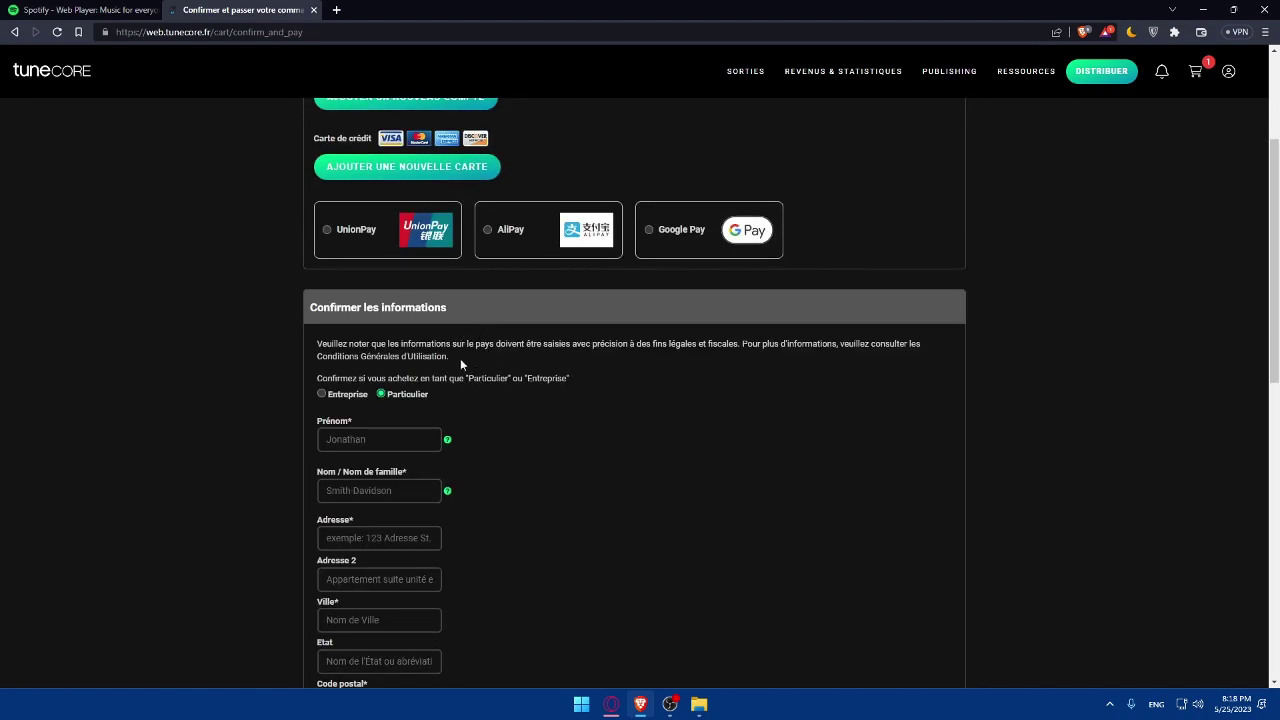
scroll(470, 360, down, 6)
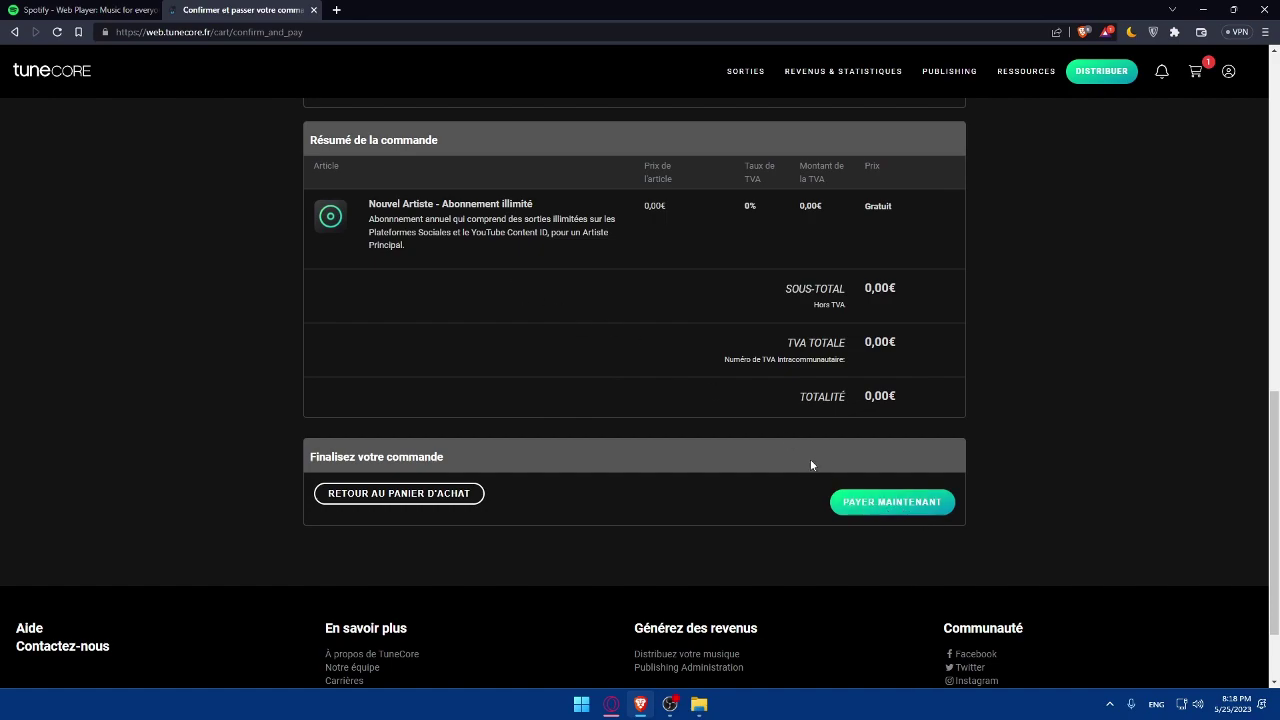
double_click(884, 400)
scroll(808, 415, up, 7)
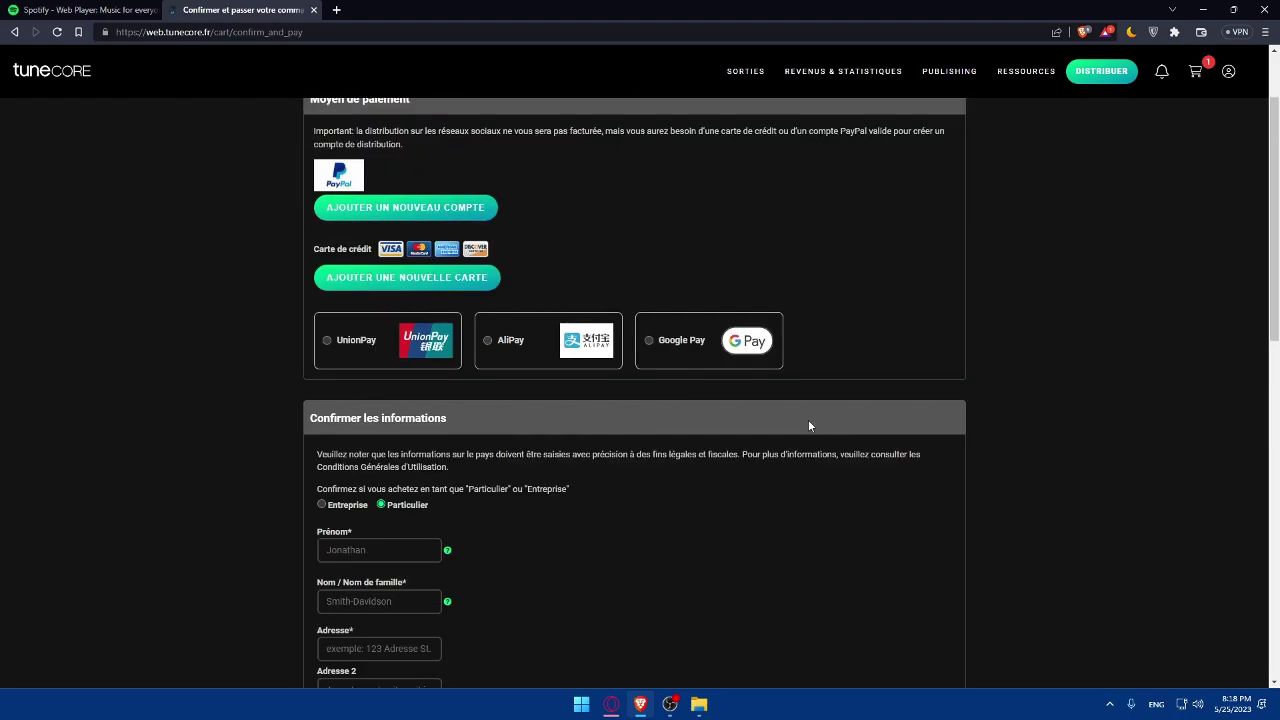
scroll(857, 405, down, 8)
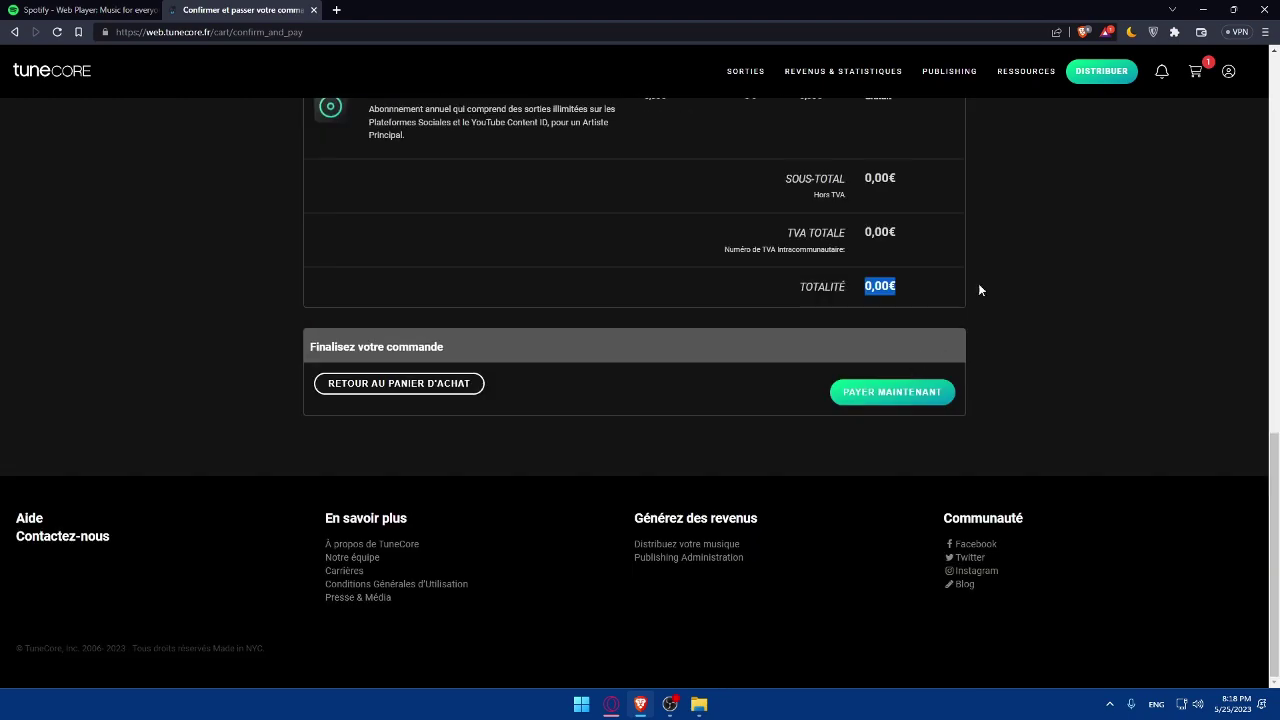
Start a new single distribution and review the Créer un single form, prefilled with Anglais and 25/05/2023.
click(1104, 73)
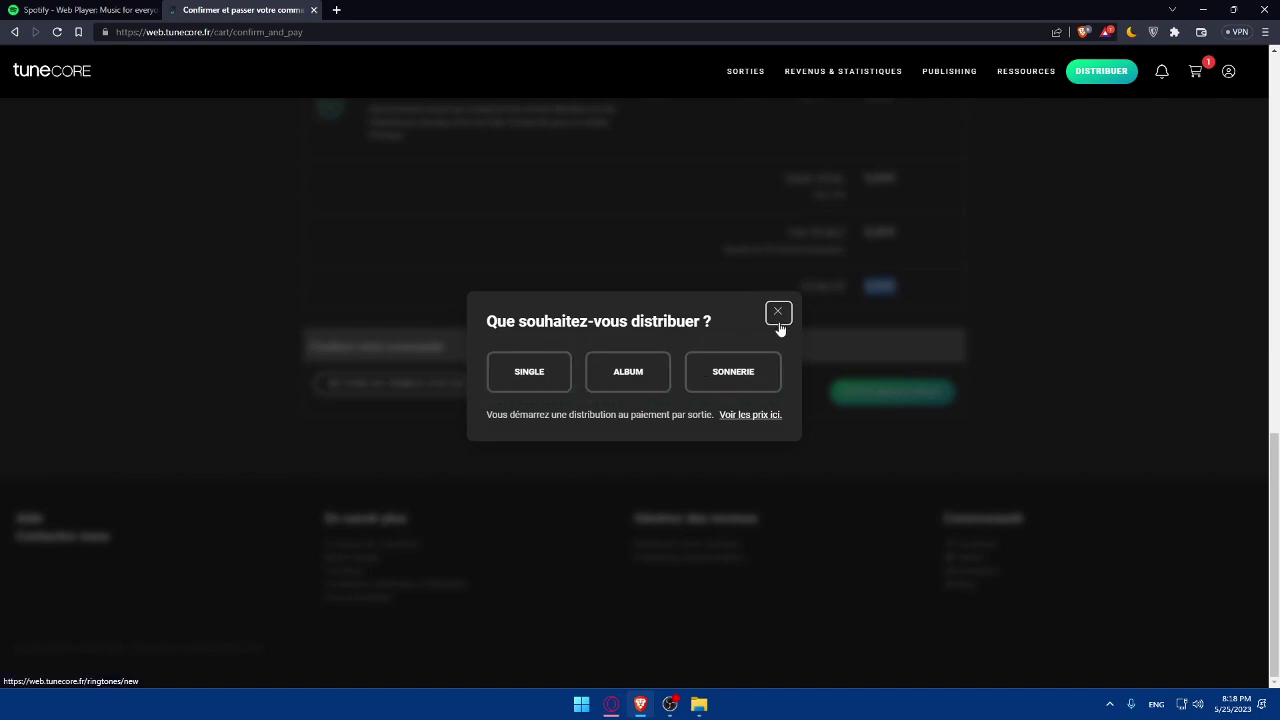
click(521, 374)
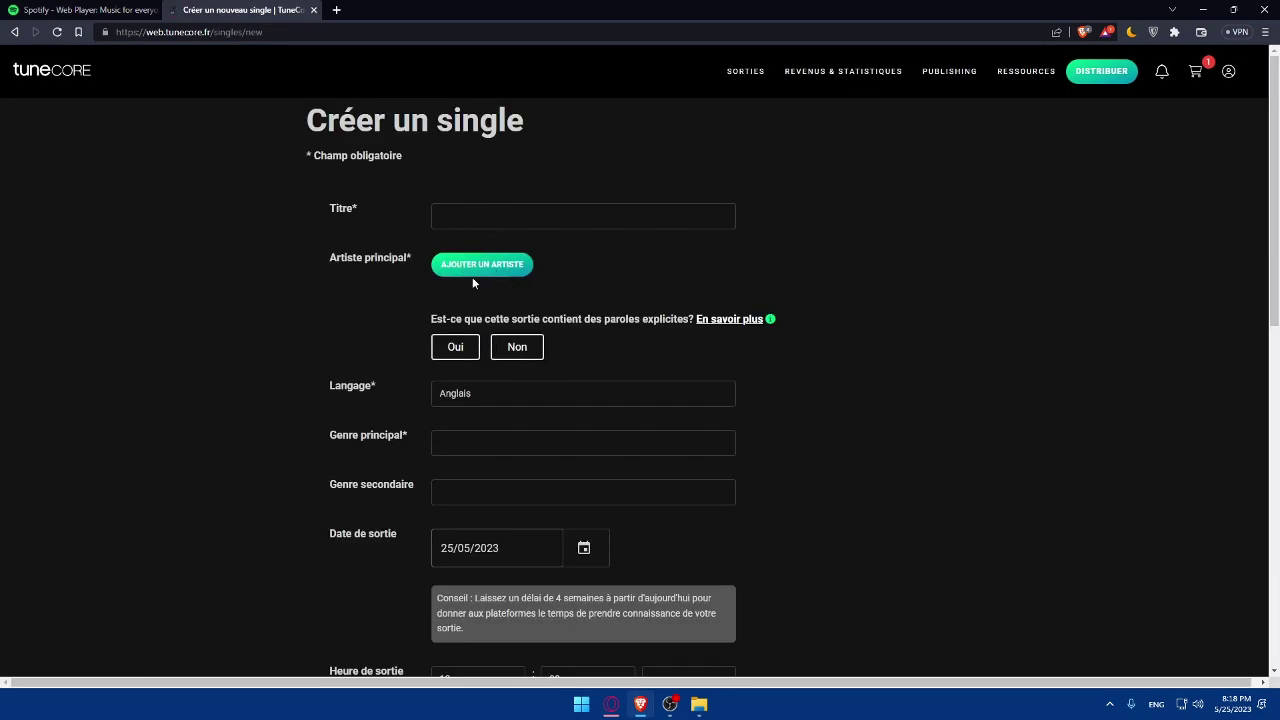
scroll(476, 269, down, 1)
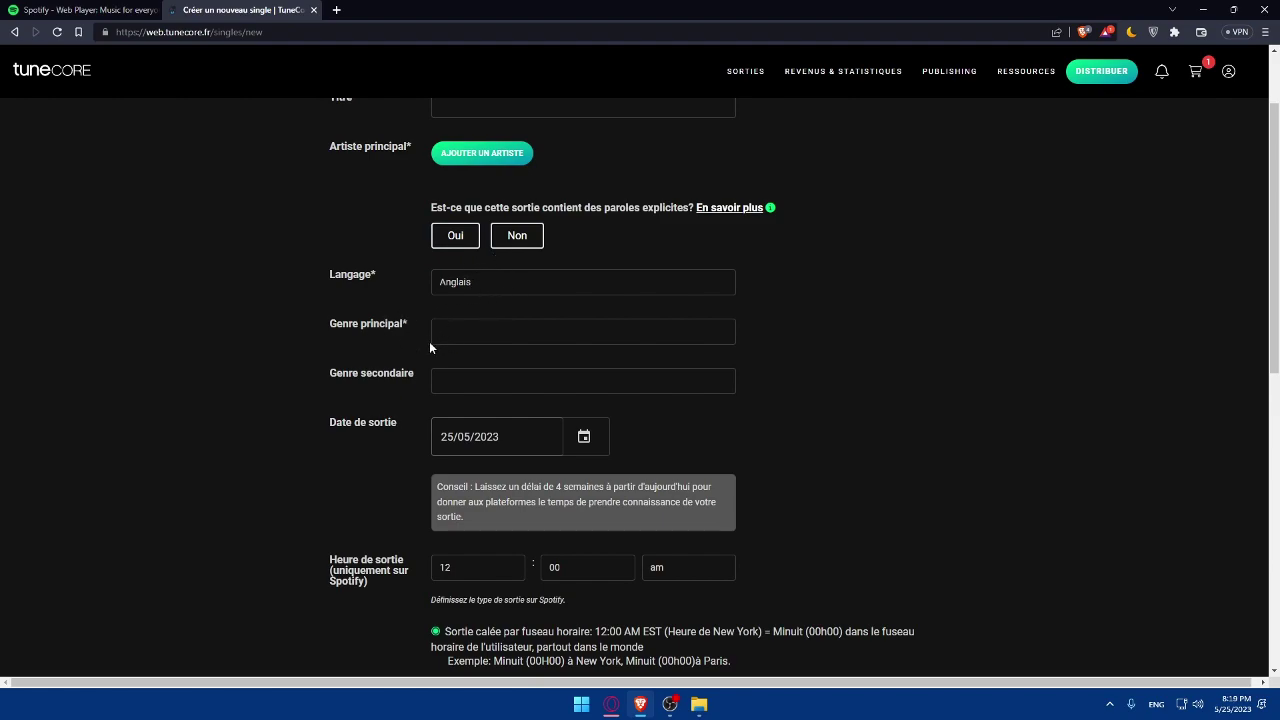
scroll(354, 435, down, 1)
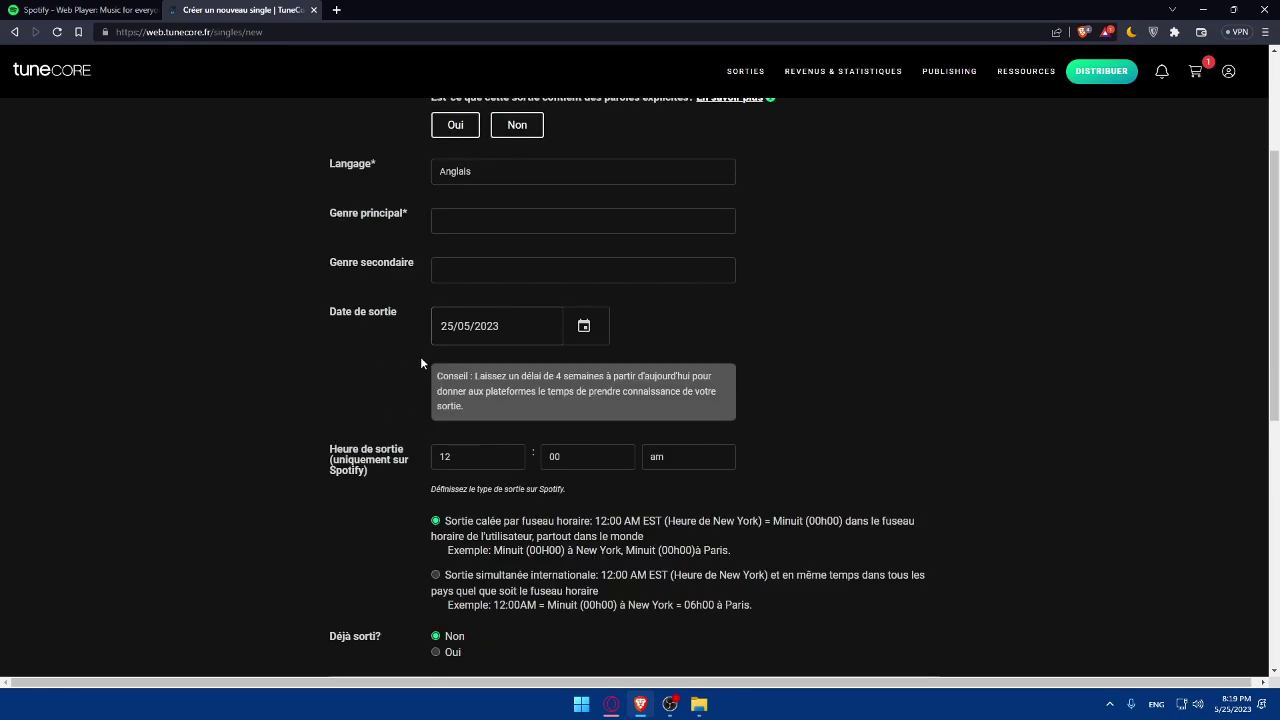
scroll(422, 359, down, 3)
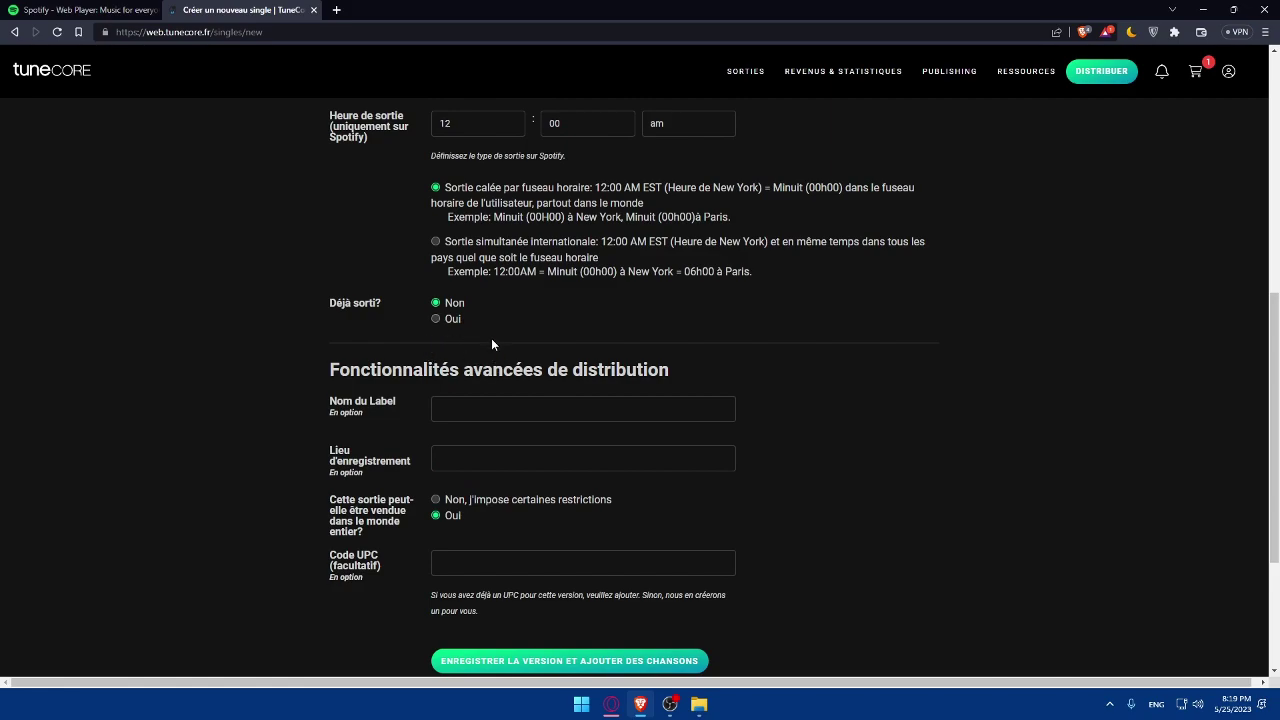
scroll(491, 343, down, 2)
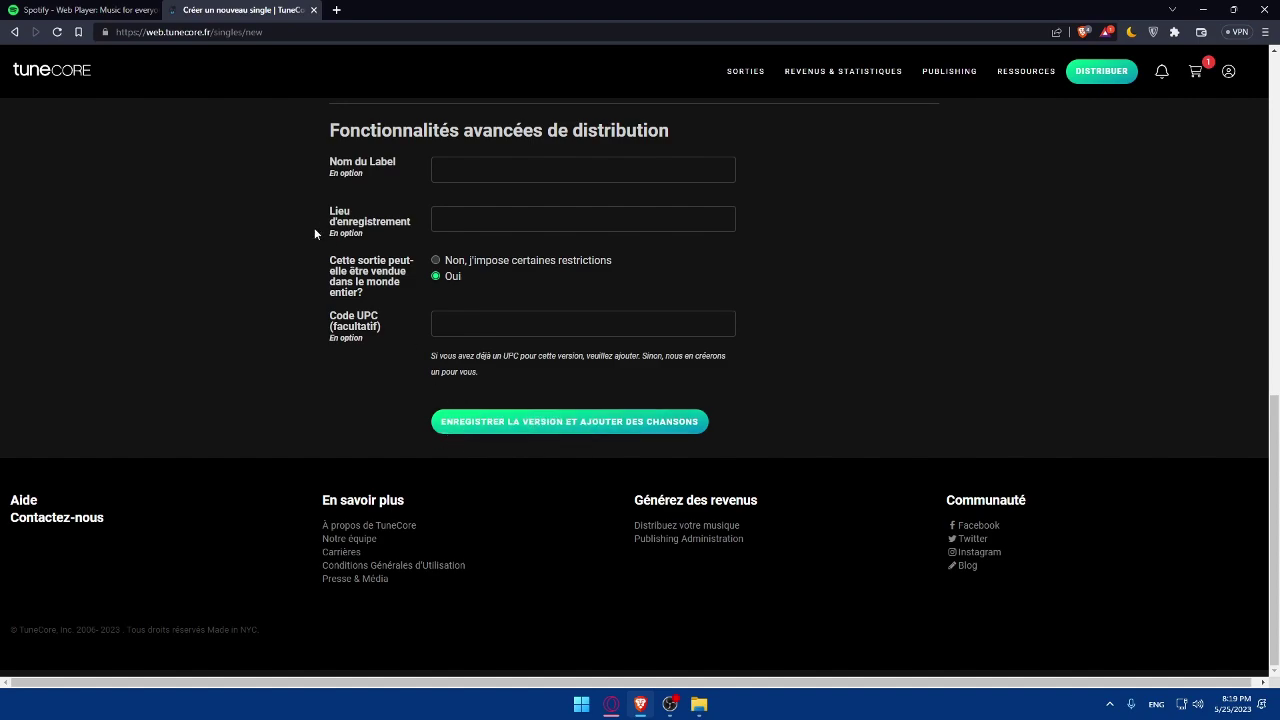
Close the TuneCore tab to return to the Spotify Web Player home page.
click(314, 10)
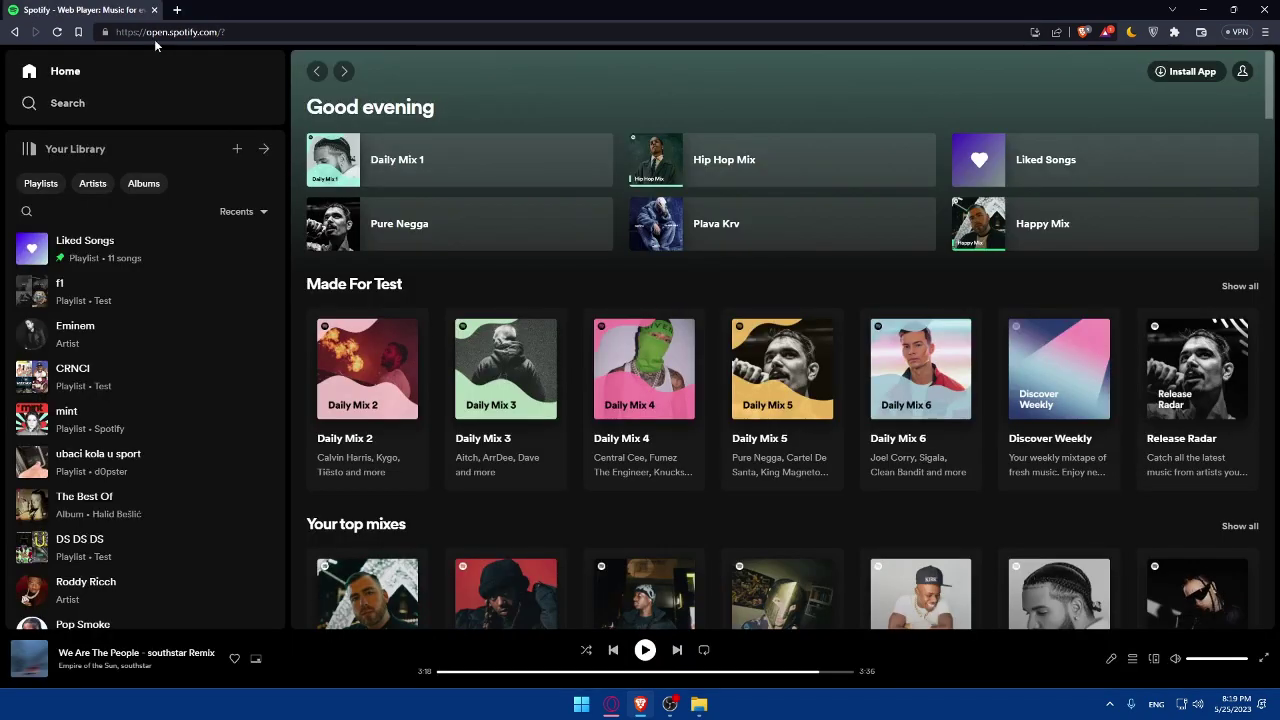